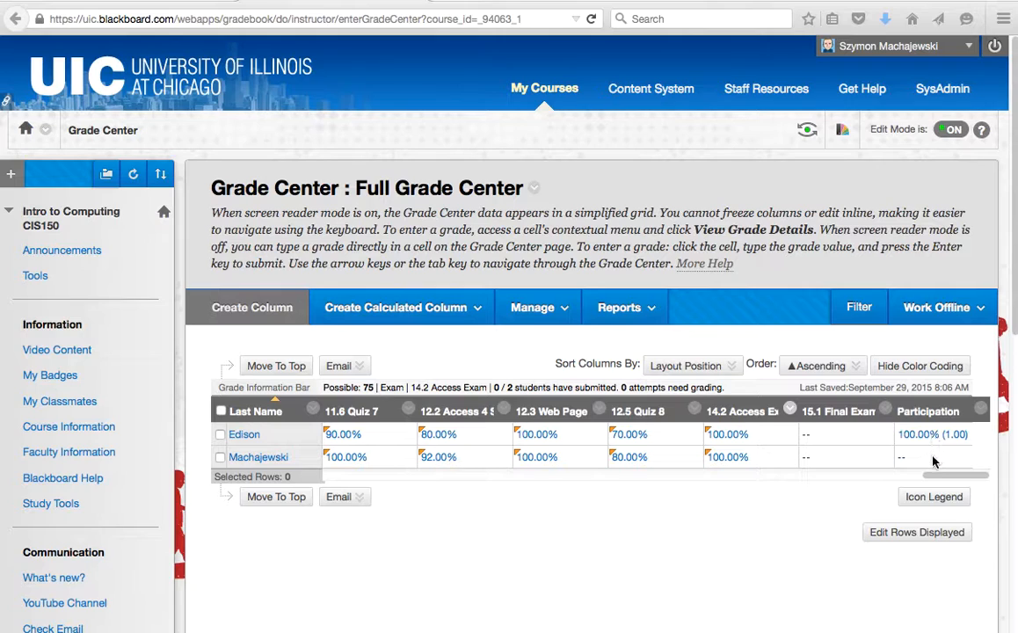
- Review the Participation column's edit settings and leave them without saving
left_click(979, 411)
left_click(915, 233)
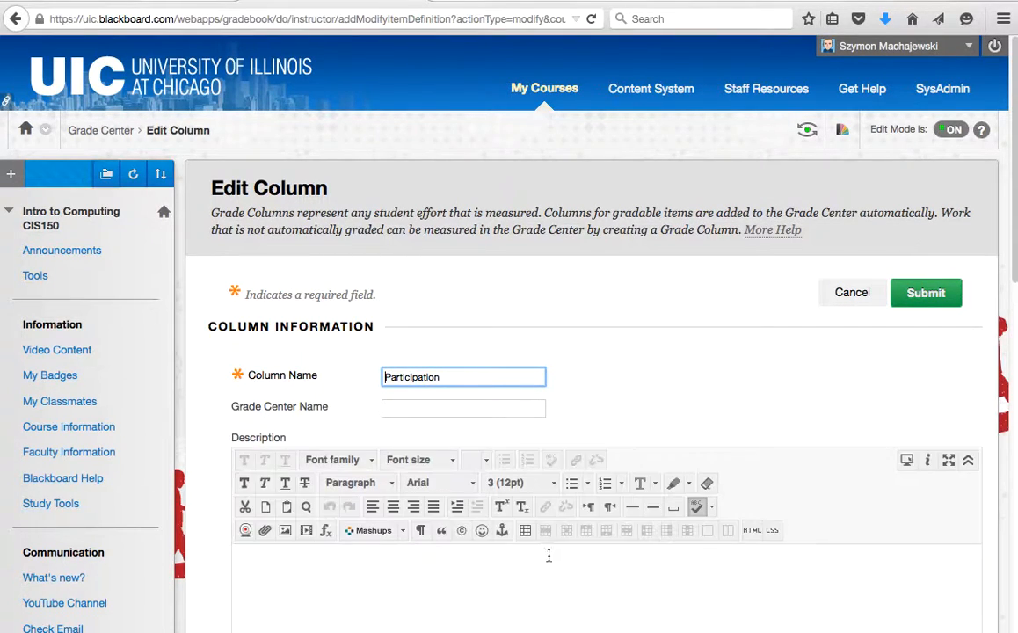
scroll(625, 337, "down", 5)
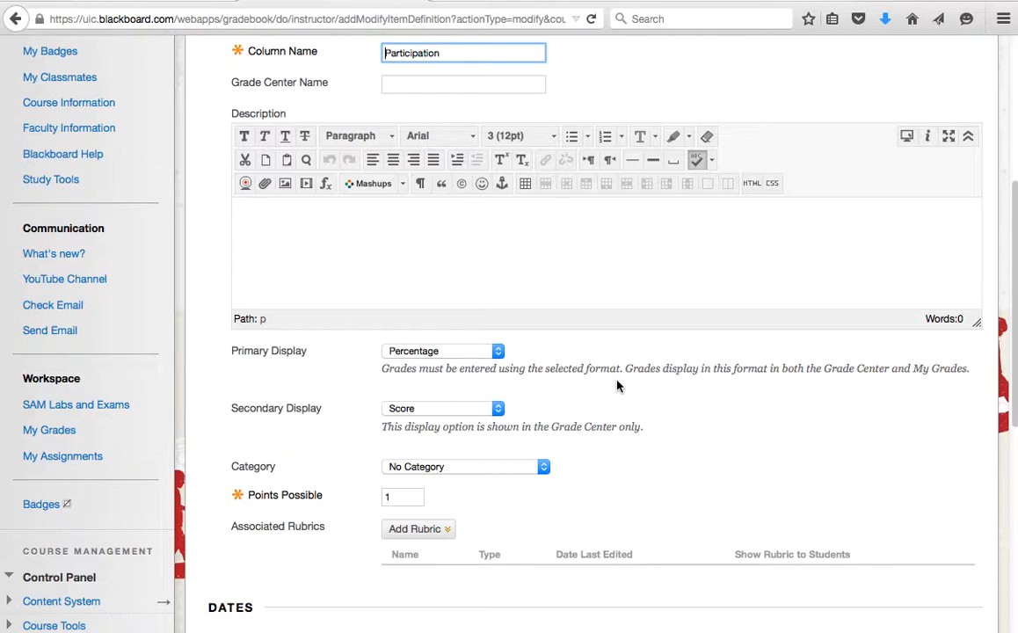
scroll(618, 384, "down", 5)
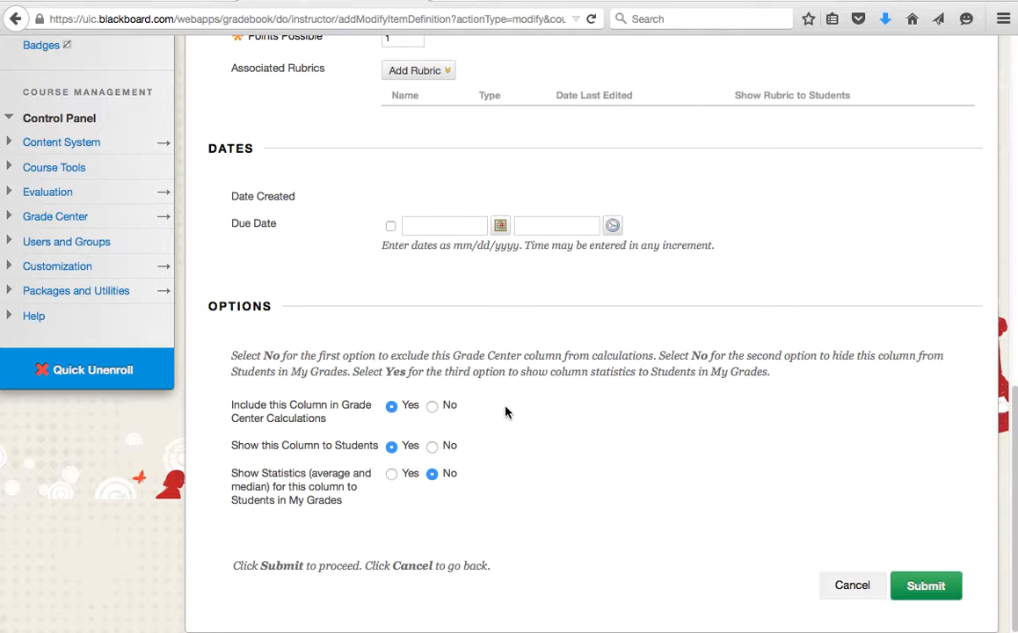
left_click(849, 586)
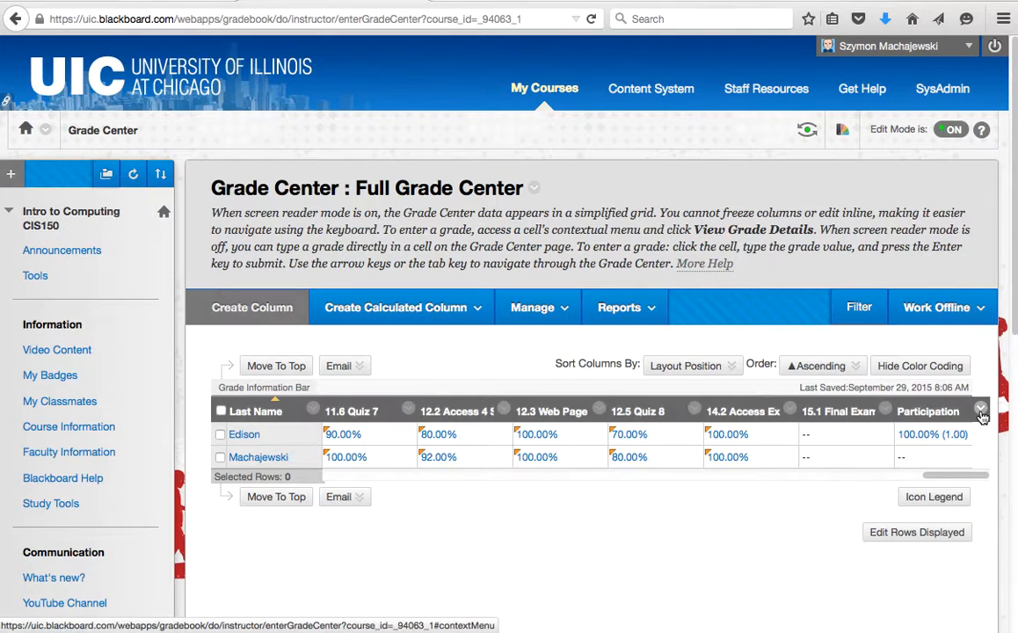
- Delete the Participation column from the Full Grade Center and confirm the deletion
left_click(980, 410)
left_click(932, 388)
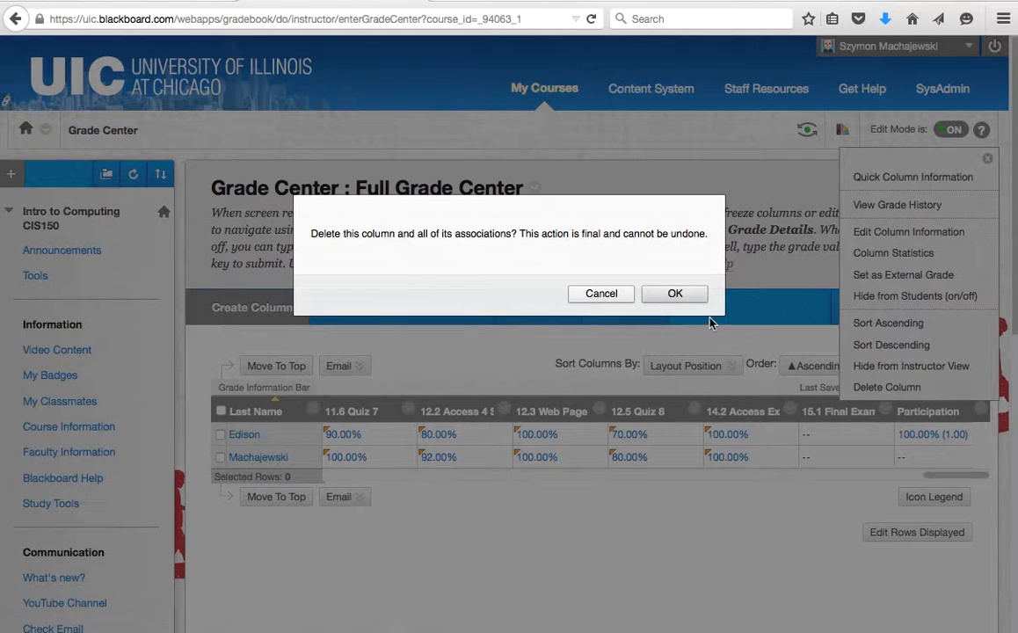
left_click(649, 293)
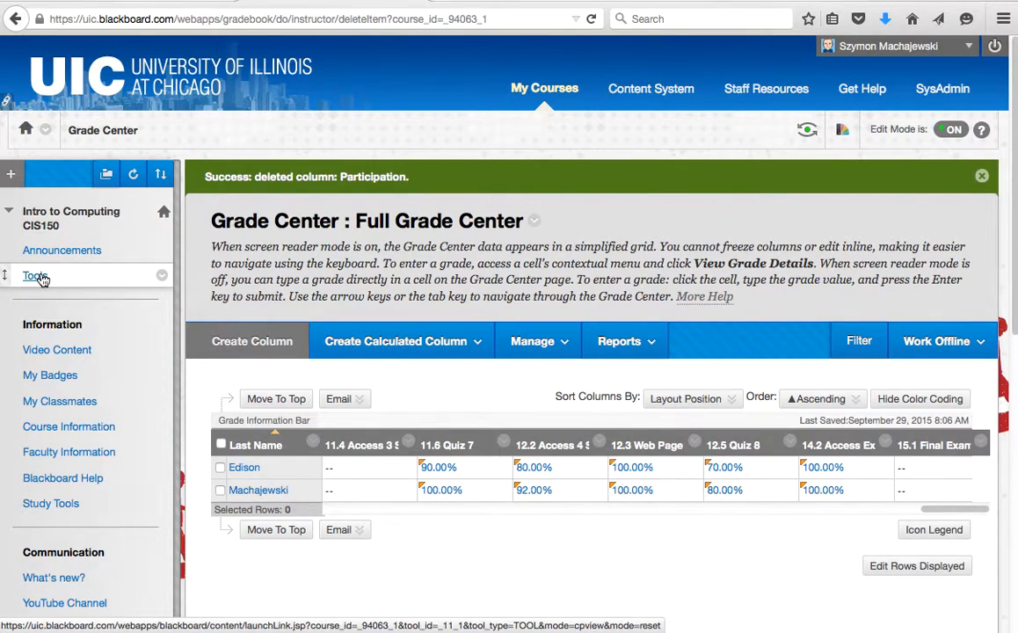
- Begin adding a Tools Area course-menu link named 'Tools', then cancel it
left_click(11, 175)
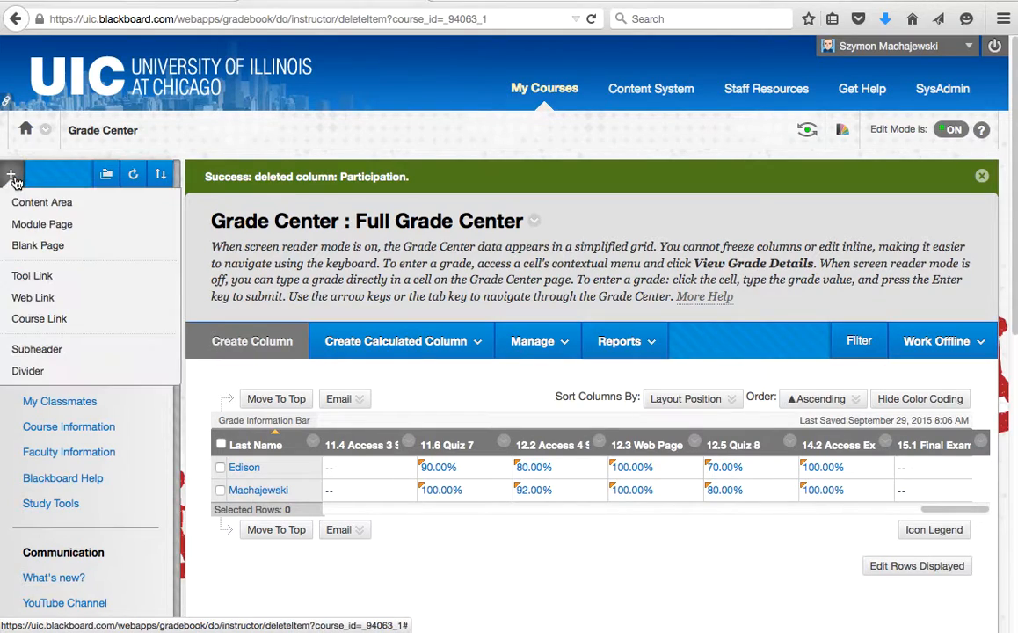
left_click(79, 278)
left_click(145, 255)
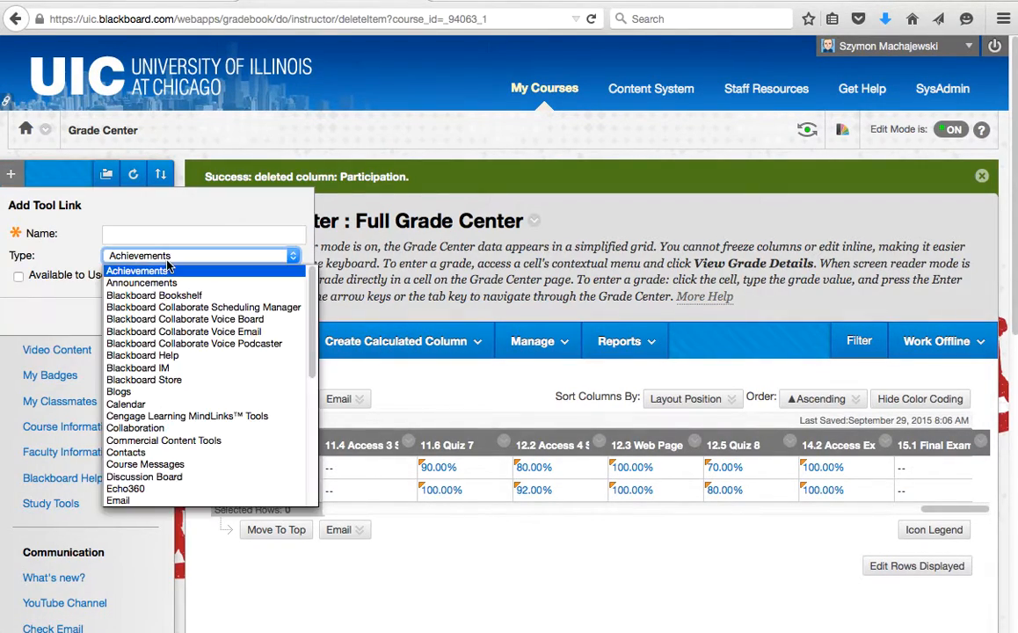
scroll(171, 450, "down", 5)
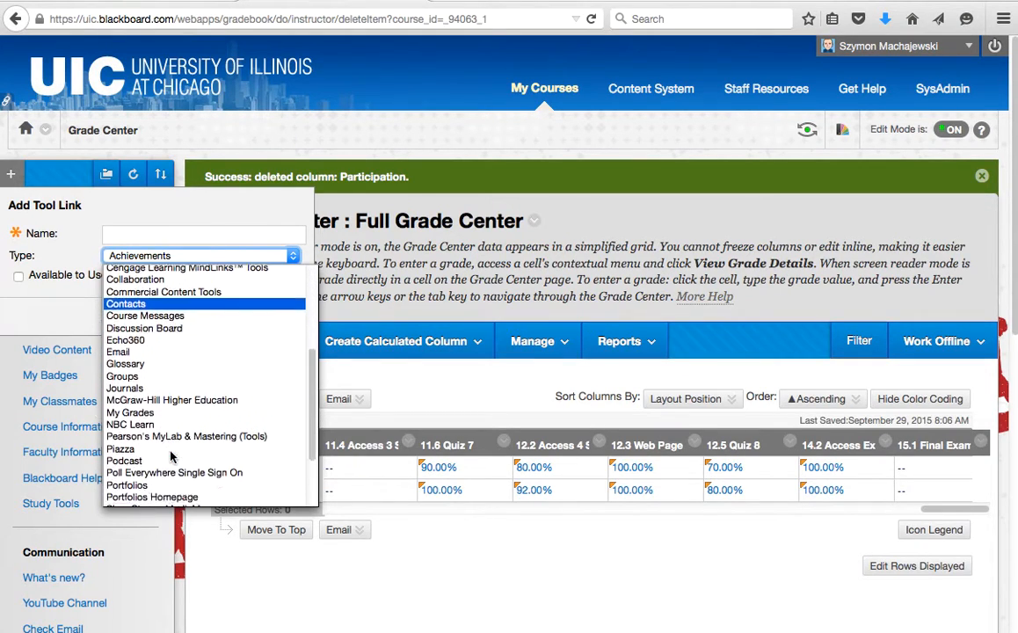
left_click(163, 473)
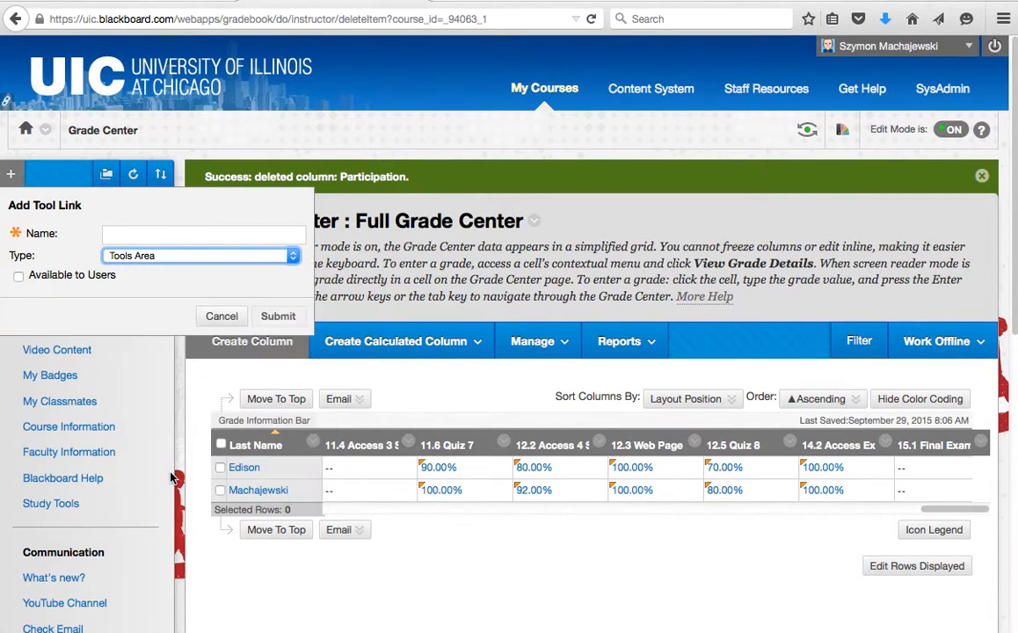
left_click(267, 235)
type("Tools")
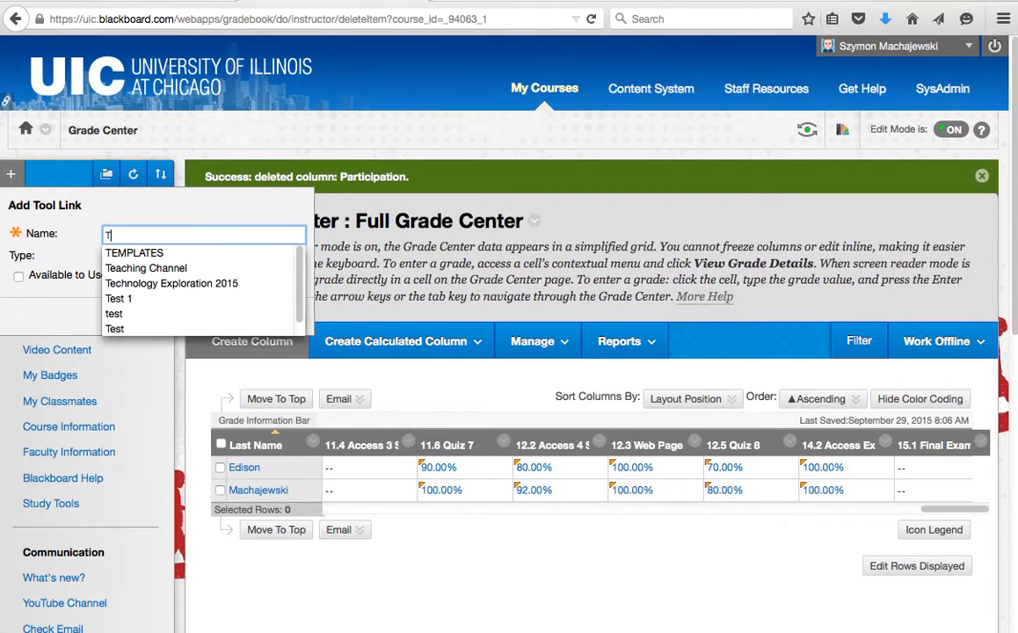
left_click(71, 275)
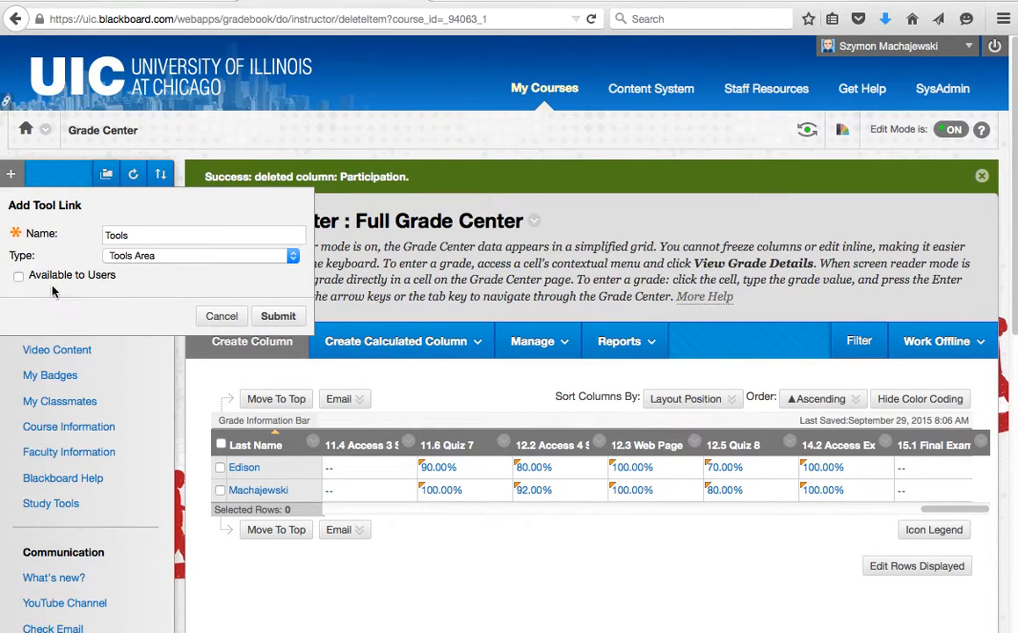
left_click(223, 319)
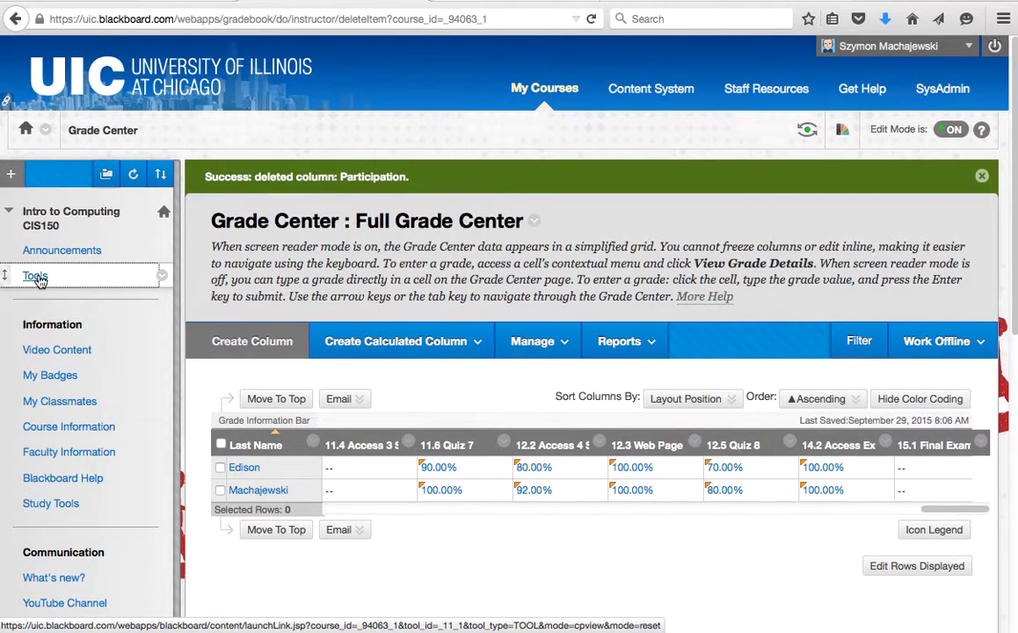
- Launch Poll Everywhere from the course's Tools page
left_click(39, 280)
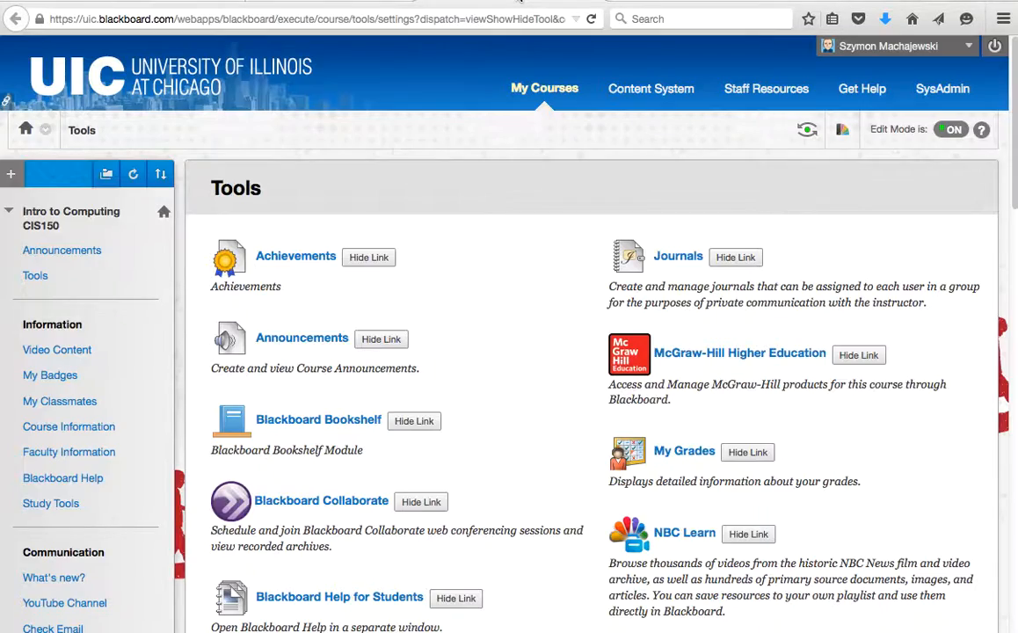
scroll(586, 281, "down", 5)
scroll(584, 279, "down", 3)
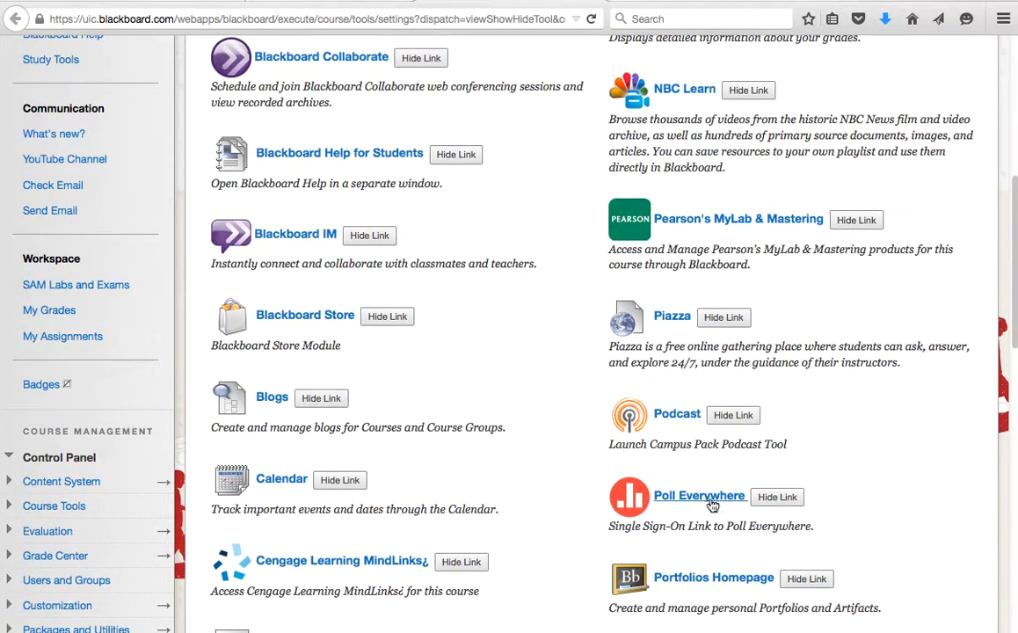
left_click(702, 500)
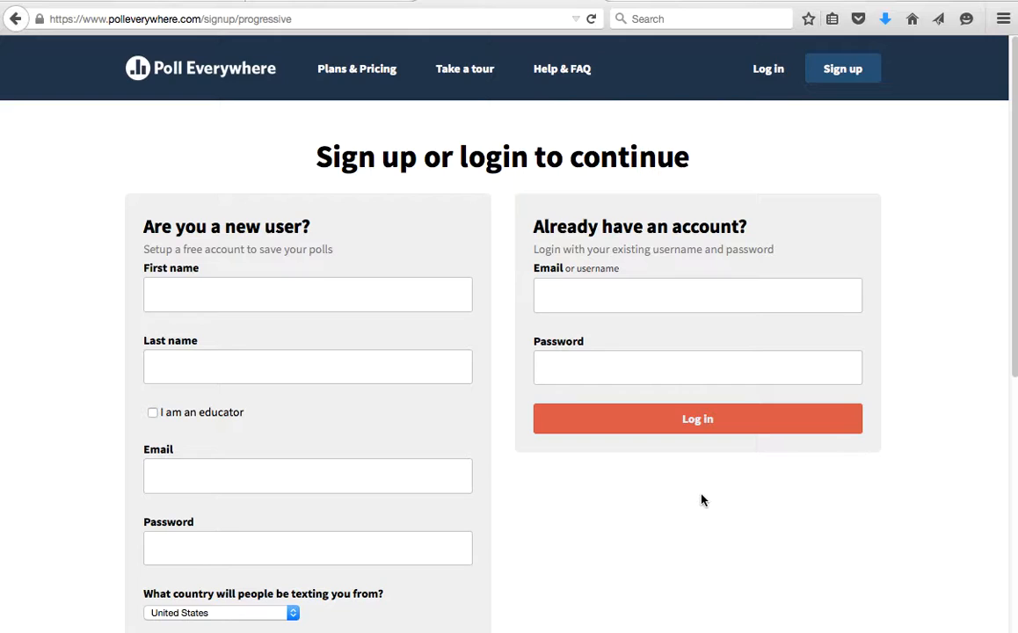
- Log in to Poll Everywhere with the saved email and account password, dismissing the save-password prompt
left_click(687, 291)
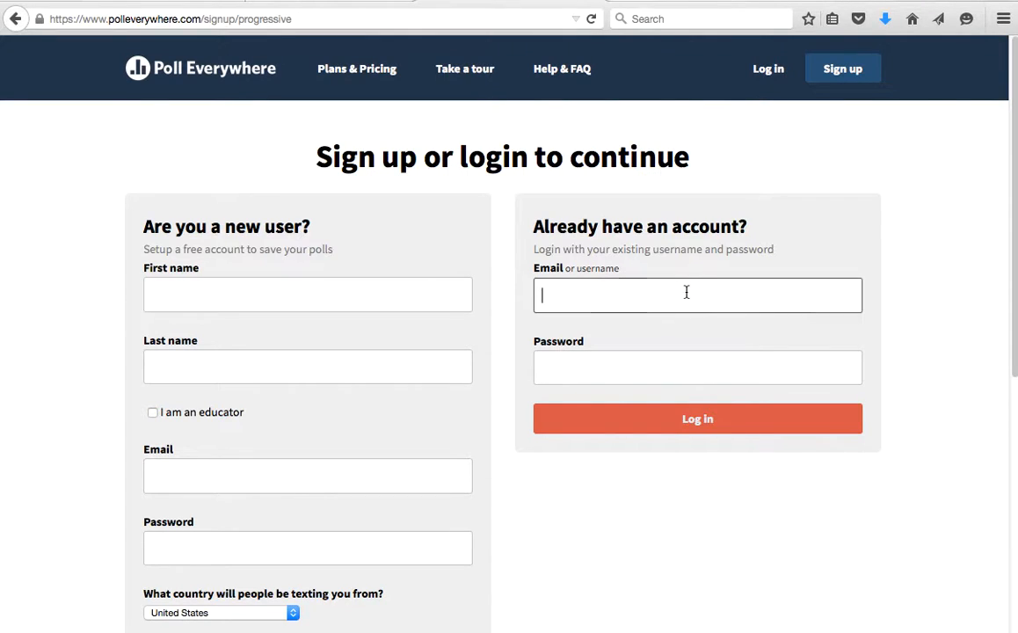
type("szymo")
key("Down")
key("Tab")
type("••••••••••")
key("Return")
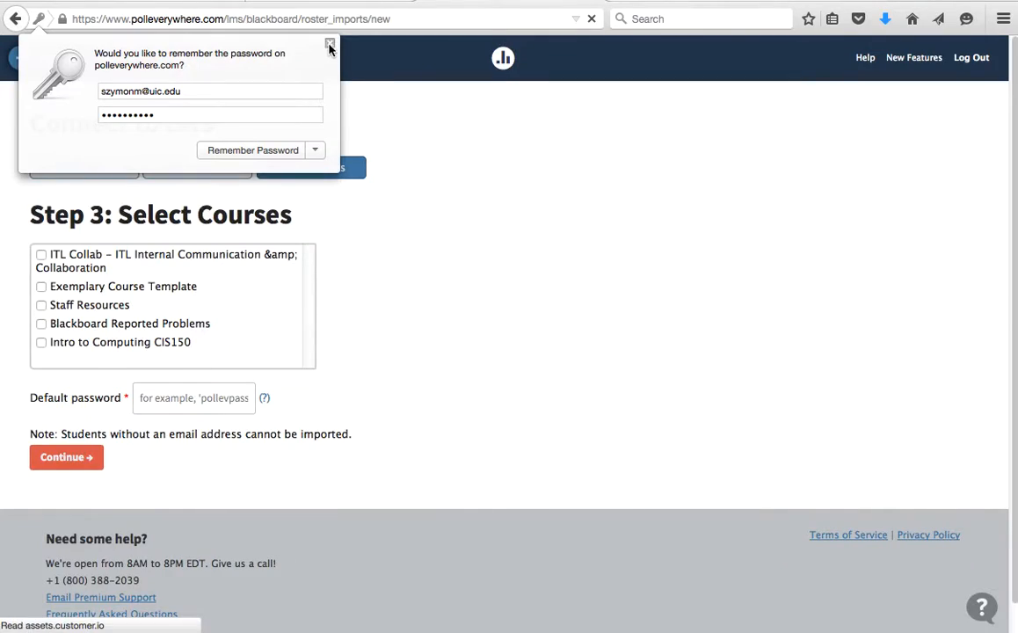
left_click(329, 42)
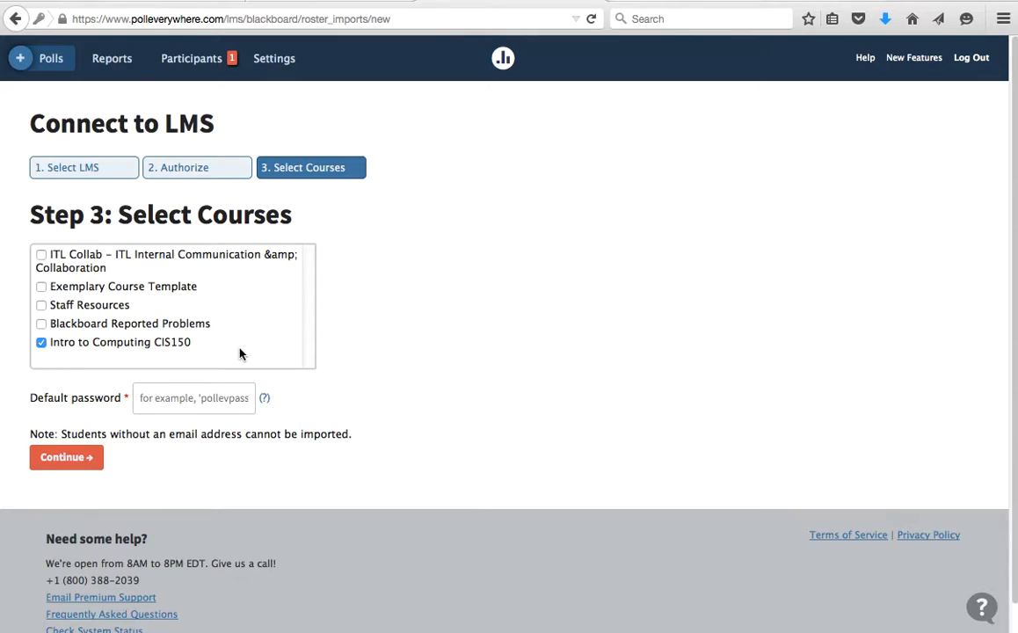
- Enter a default student password and start the CIS150 roster import from Blackboard
left_click(210, 396)
type("default")
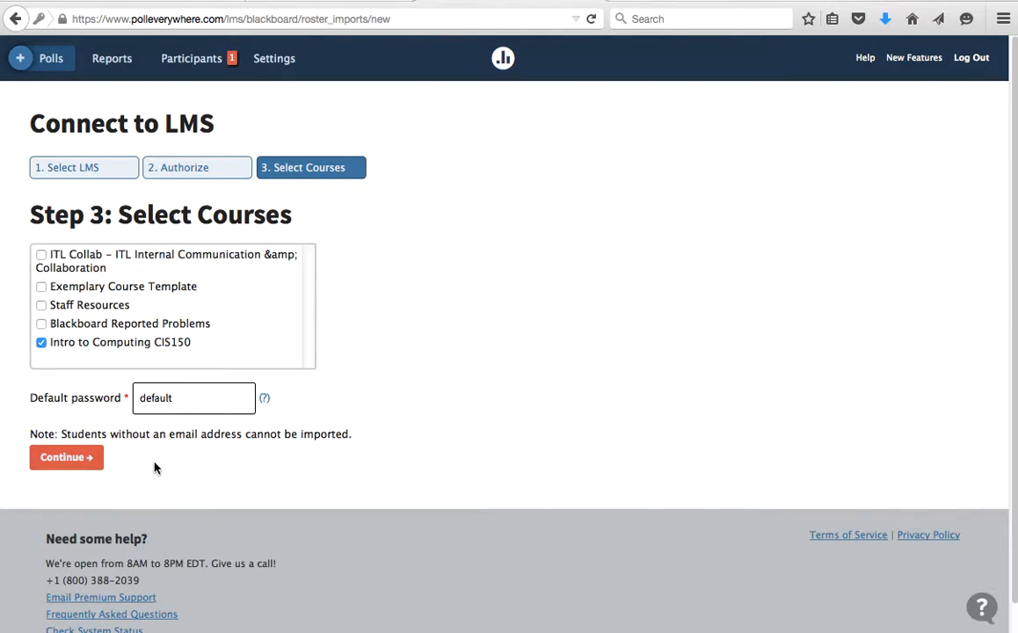
left_click(79, 459)
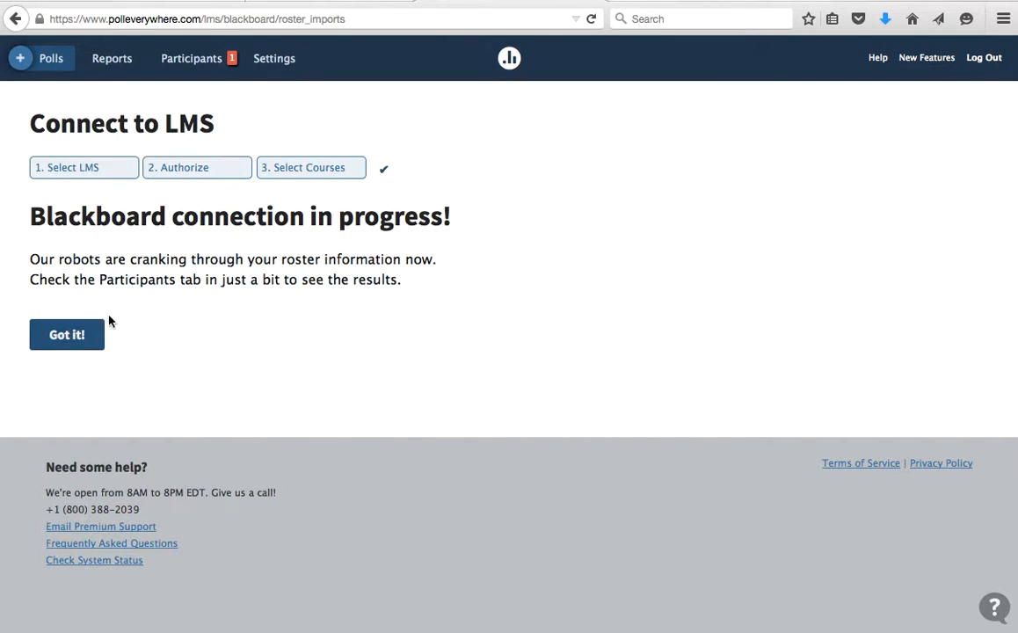
- Hide ungrouped, 2015.summer.szymontest, ITL Collab, New Group 21588 and PollEverywhere participants, leaving CIS150
left_click(83, 331)
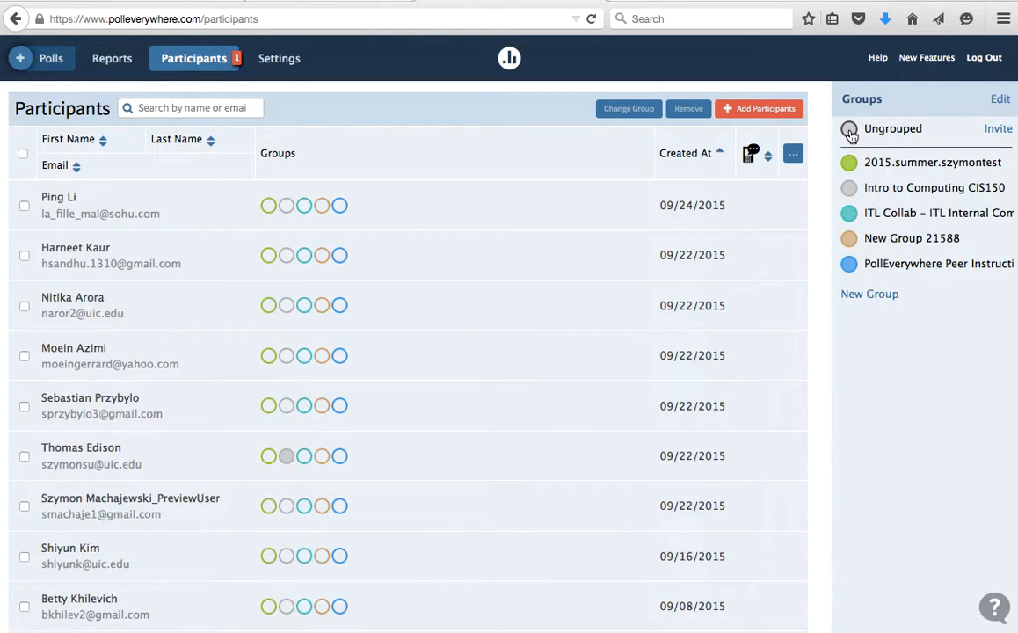
left_click(849, 130)
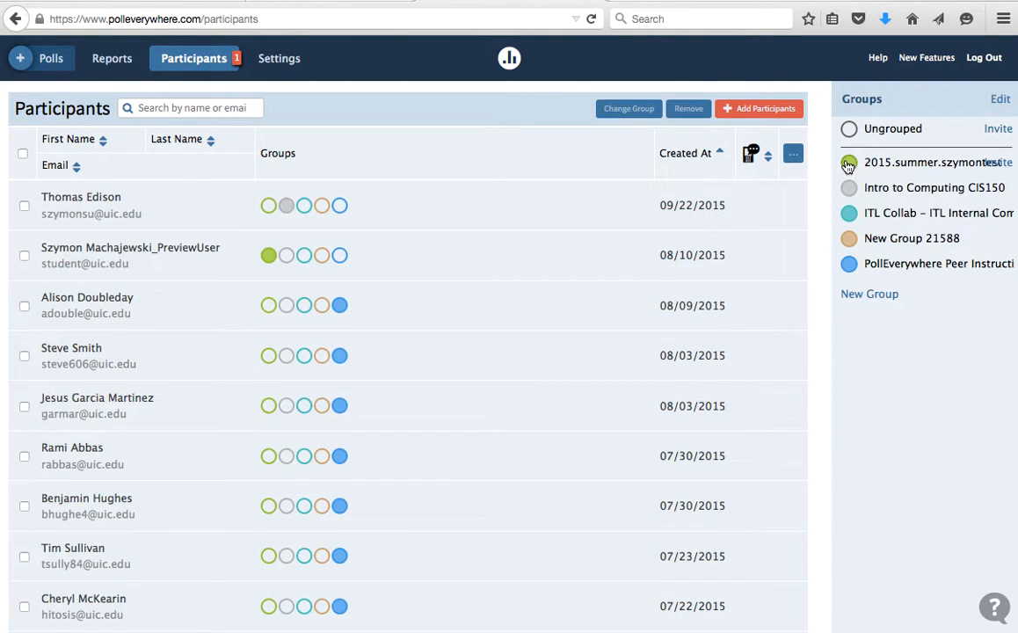
left_click(850, 165)
left_click(847, 217)
left_click(847, 242)
left_click(849, 264)
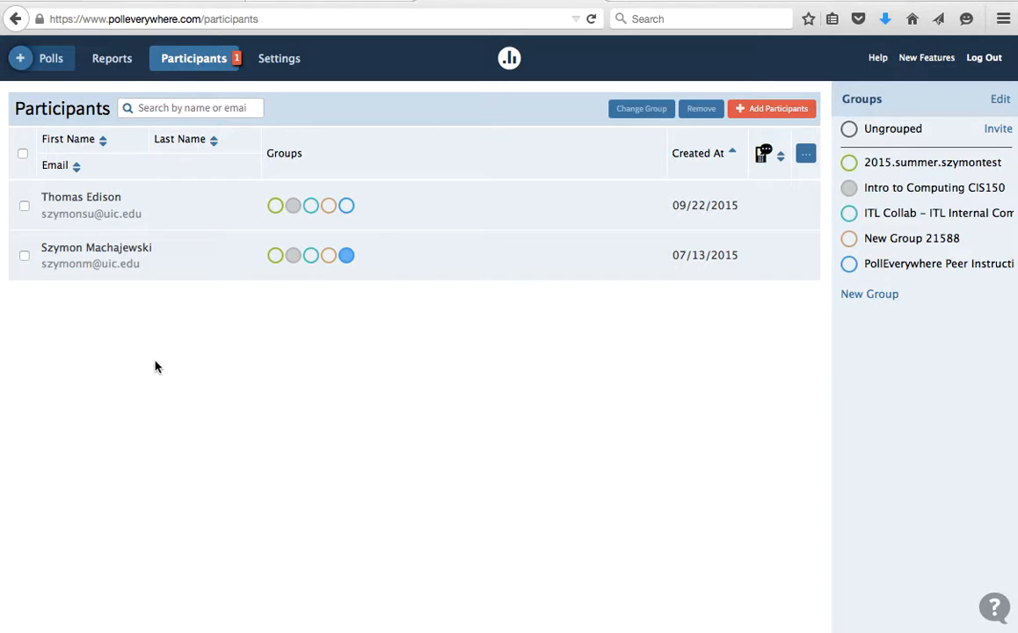
- Start a new poll with the question 'Participation'
left_click(53, 60)
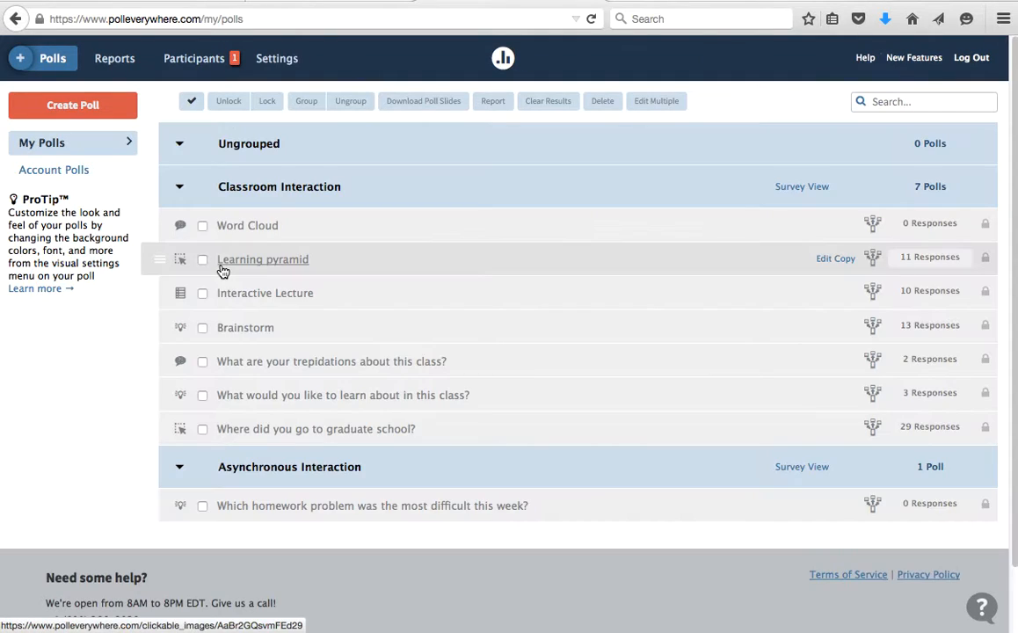
left_click(85, 106)
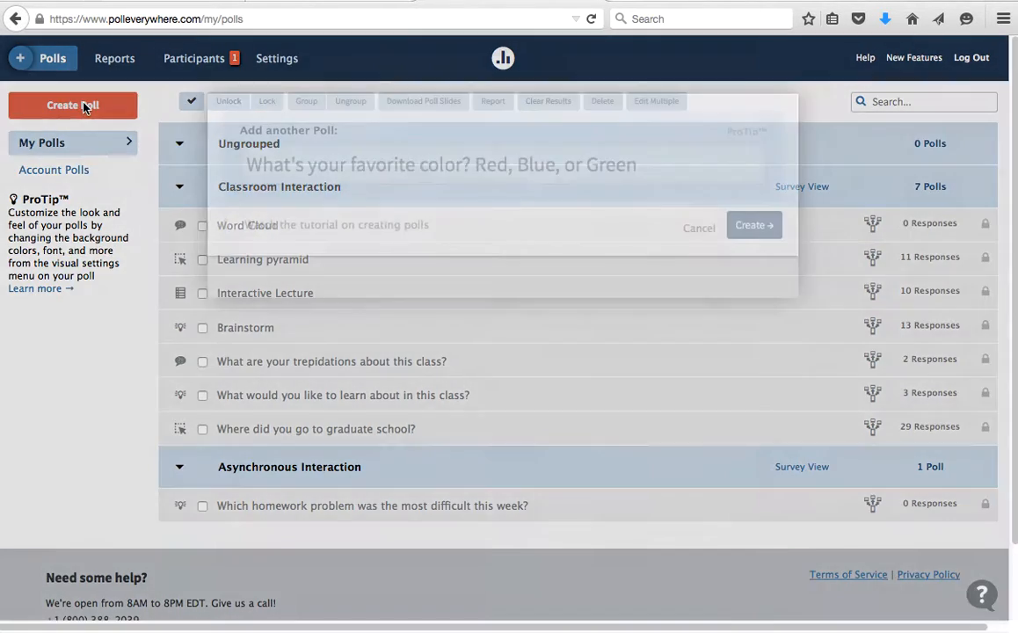
left_click(456, 164)
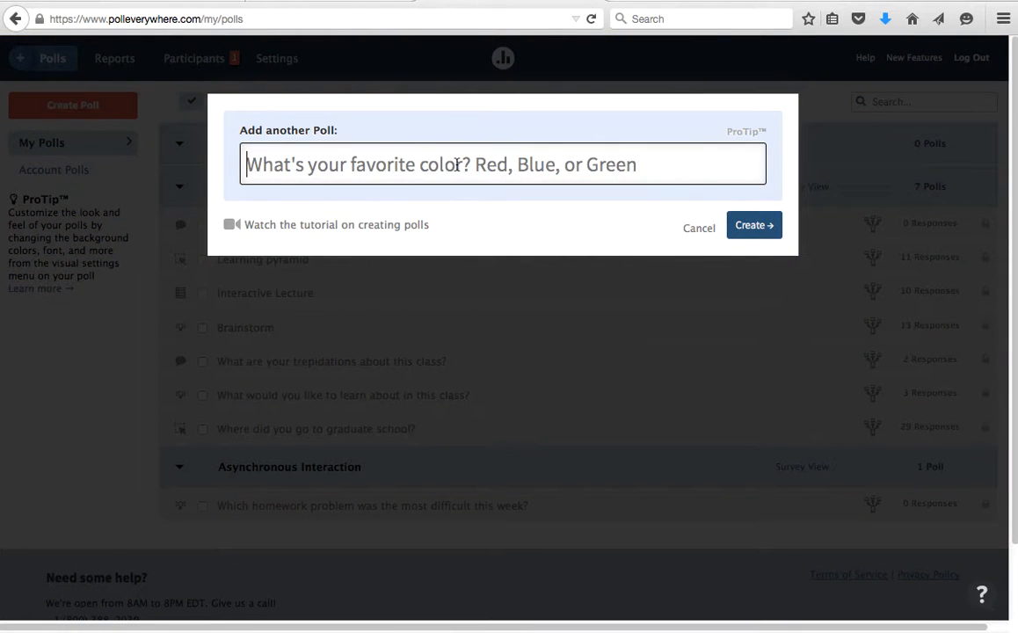
type("Partic")
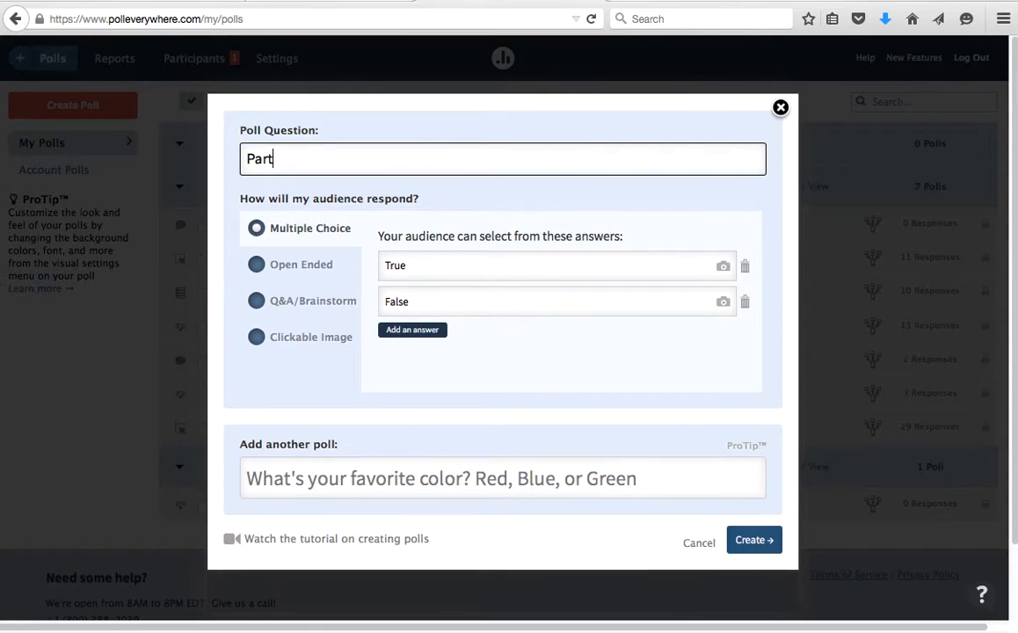
type("ipation")
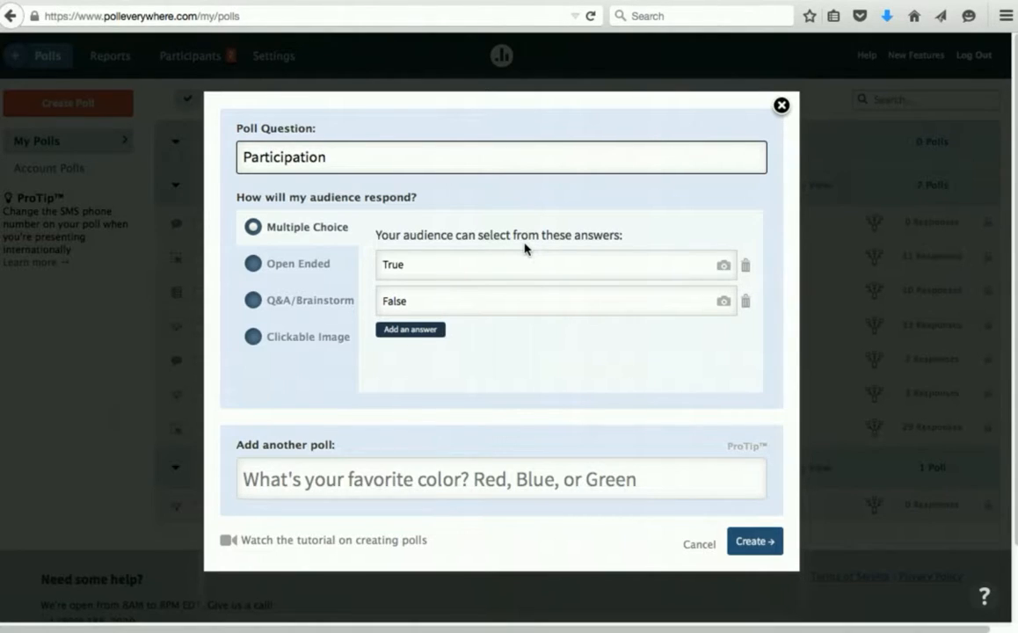
- Set answers 'Yes, I am participating' and 'I am here, but I do not participate', then create the poll
left_click(500, 263)
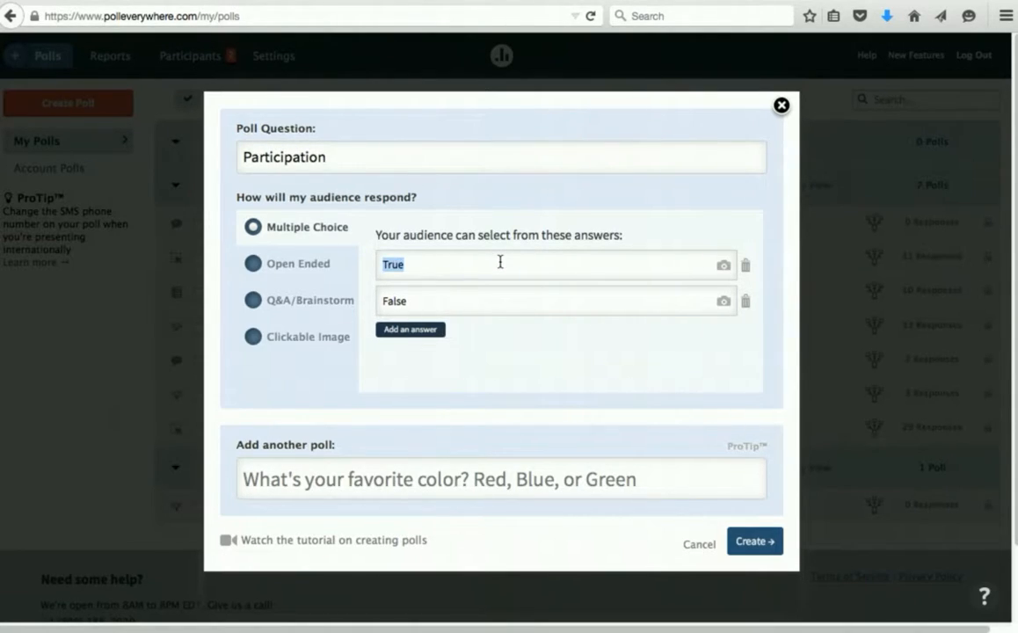
type("Yes, I am participating")
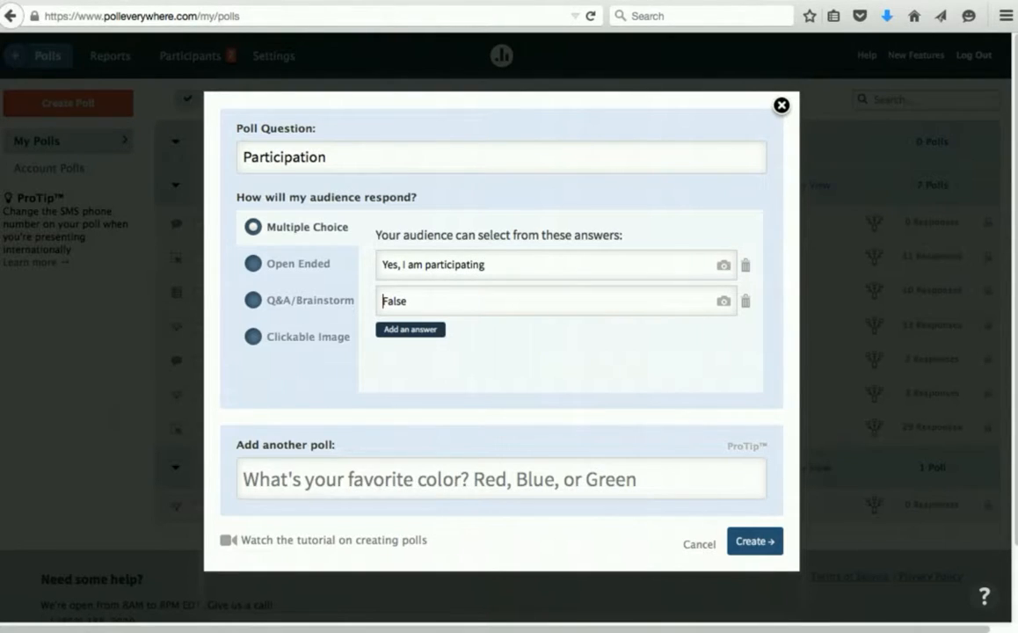
type("I am here, but I do not participate")
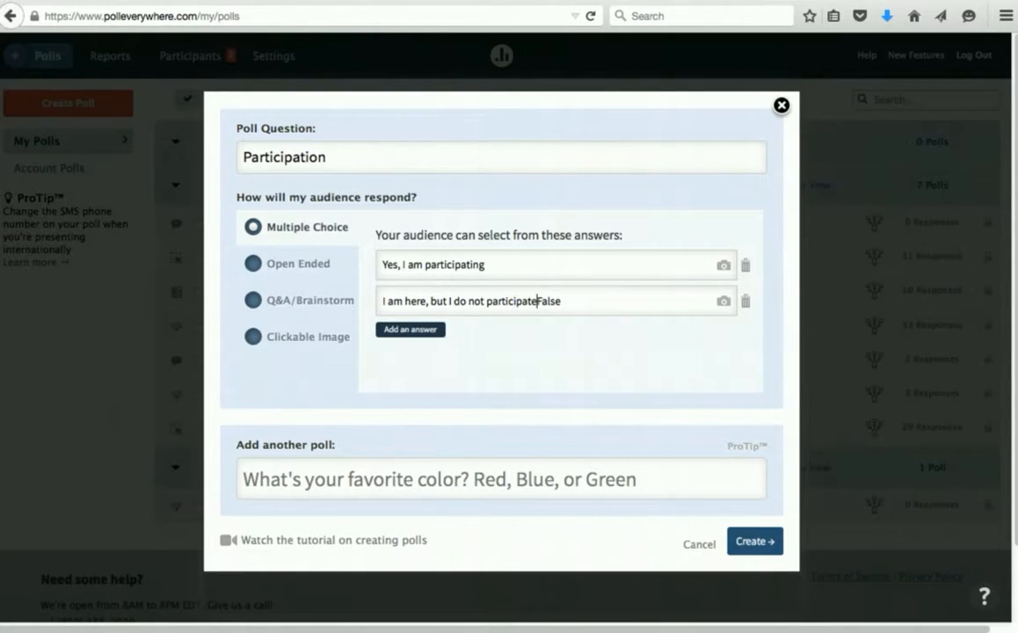
key("Right")
key("Right")
key("Right")
key("Right")
key("Right")
key("BackSpace")
key("BackSpace")
key("BackSpace")
key("BackSpace")
key("BackSpace")
left_click(755, 541)
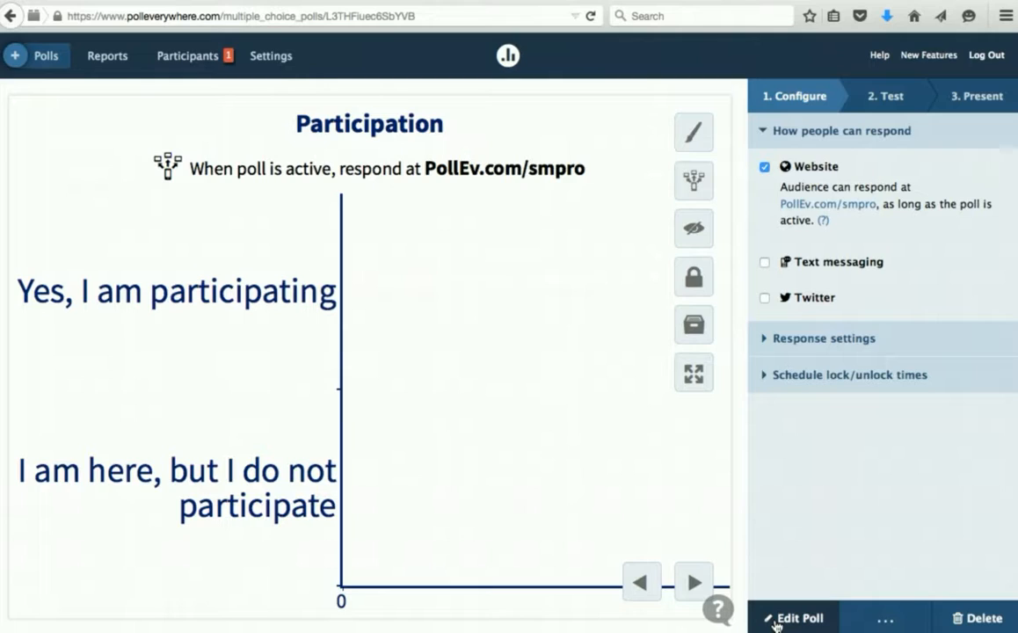
- Enable grading on the Participation poll with 'Yes, I am participating' as the correct answer
left_click(797, 620)
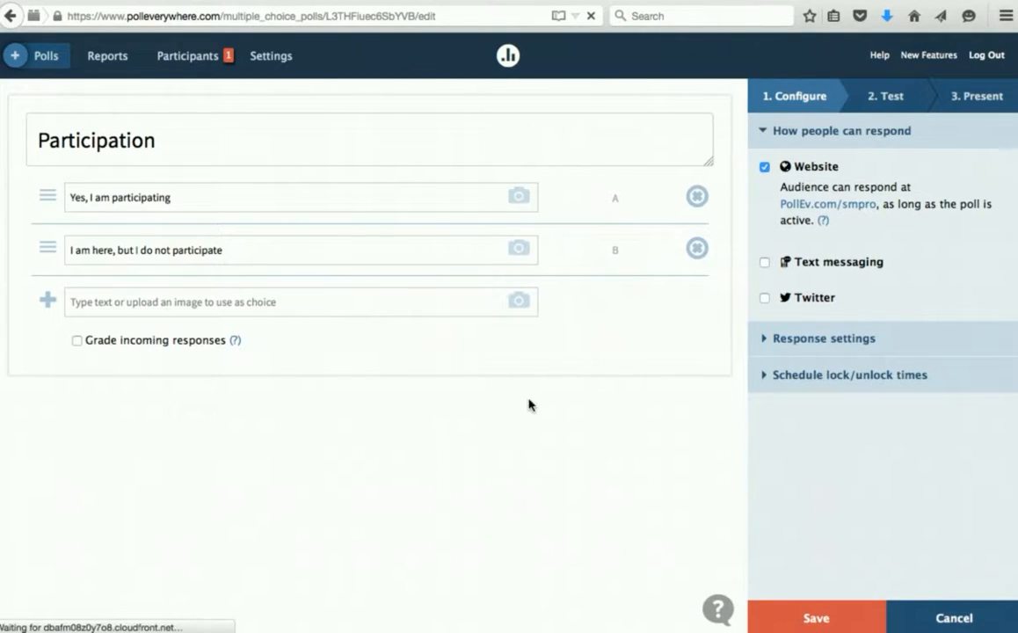
left_click(77, 341)
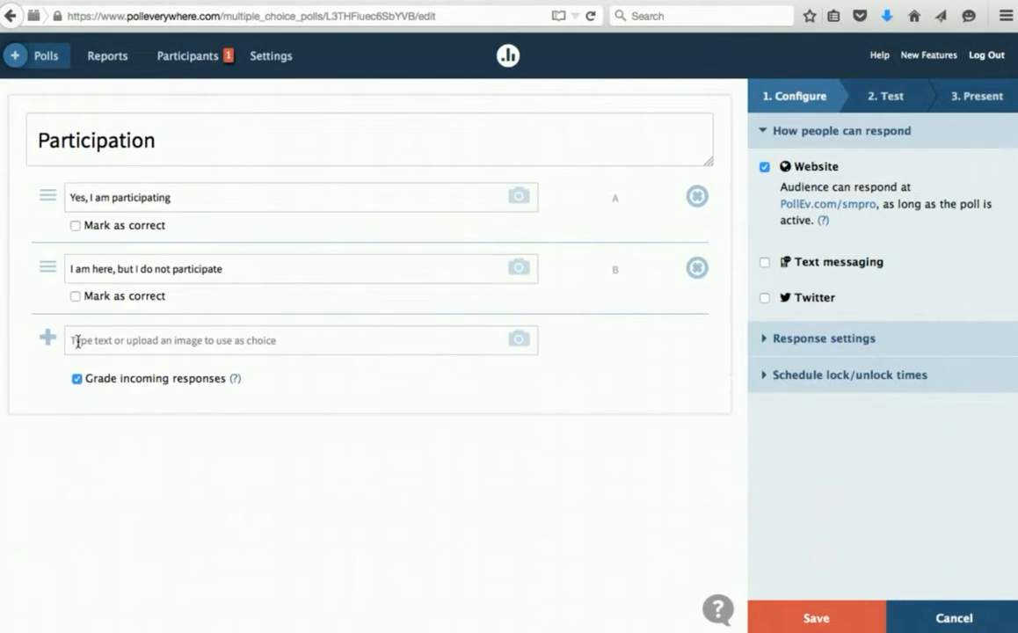
left_click(75, 226)
- Save the poll and restrict responses to Registered Participants Only
left_click(835, 620)
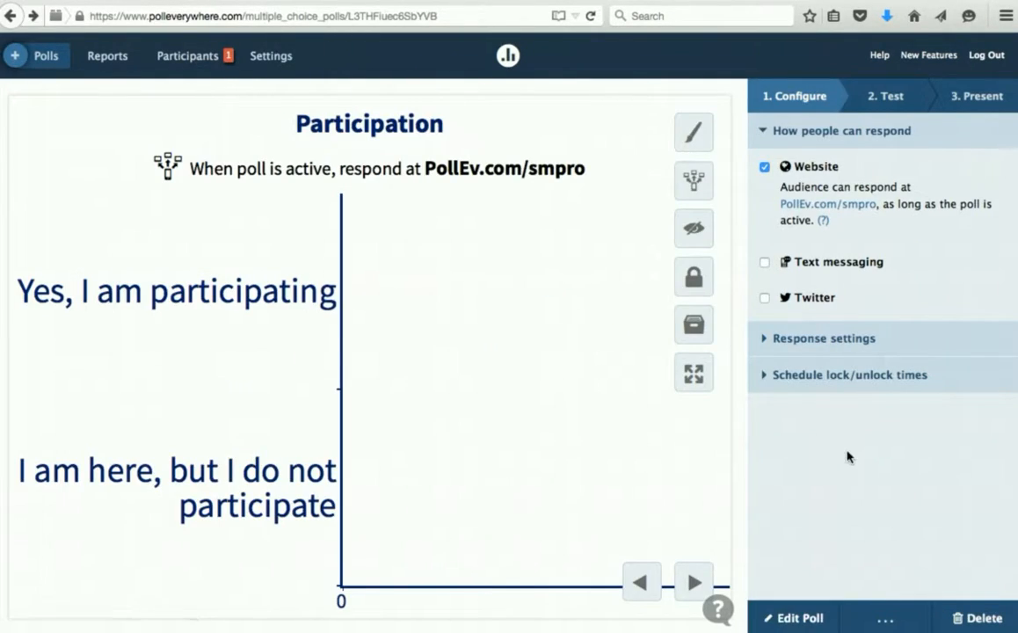
left_click(846, 339)
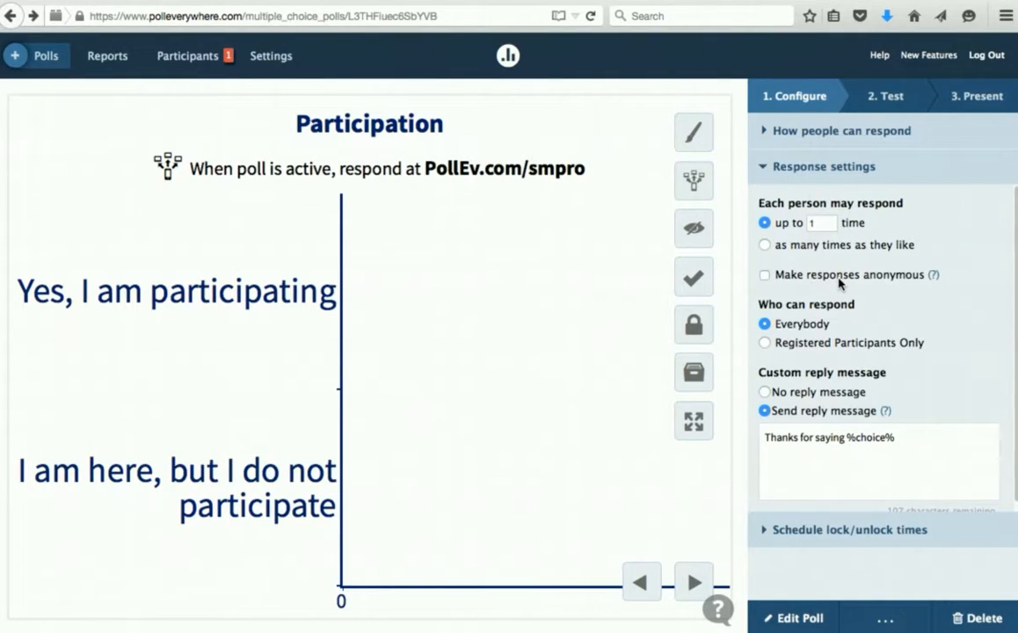
left_click(822, 343)
- Schedule the poll to auto-unlock in 5 minutes and switch to its Test view
left_click(802, 529)
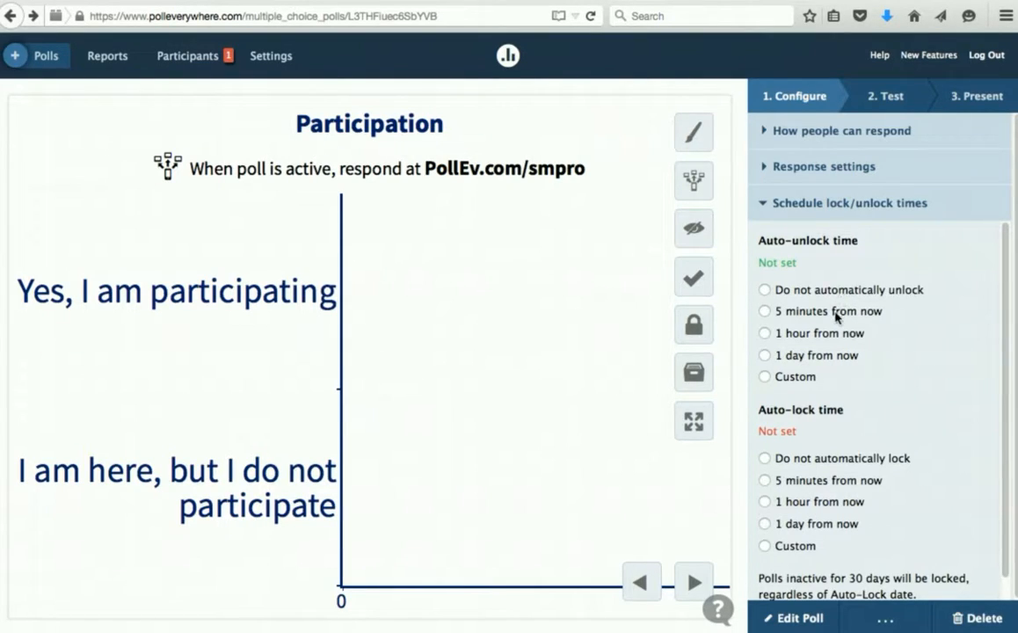
left_click(835, 314)
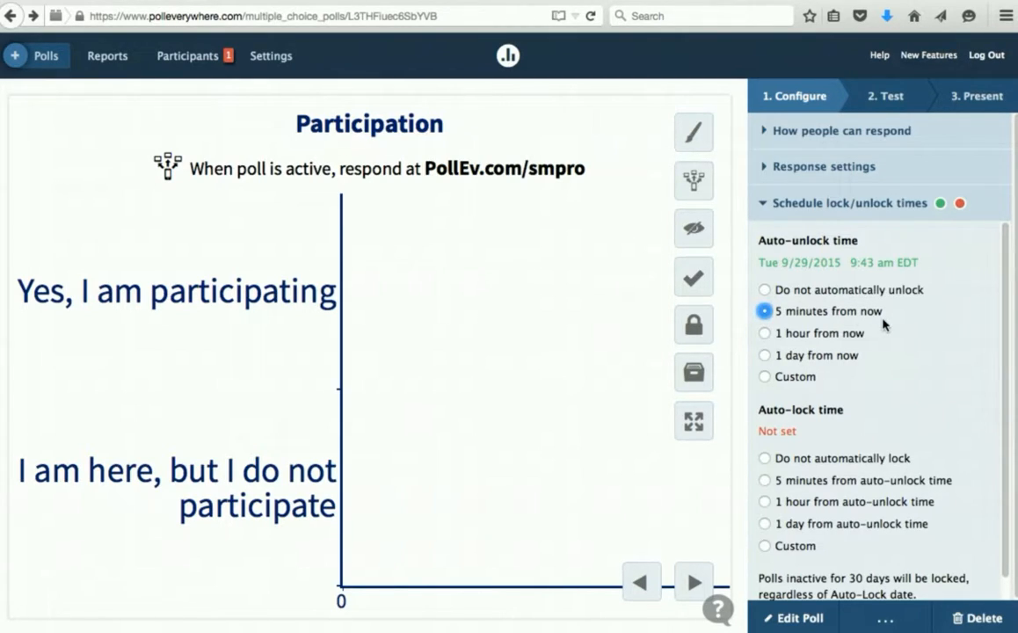
left_click(885, 98)
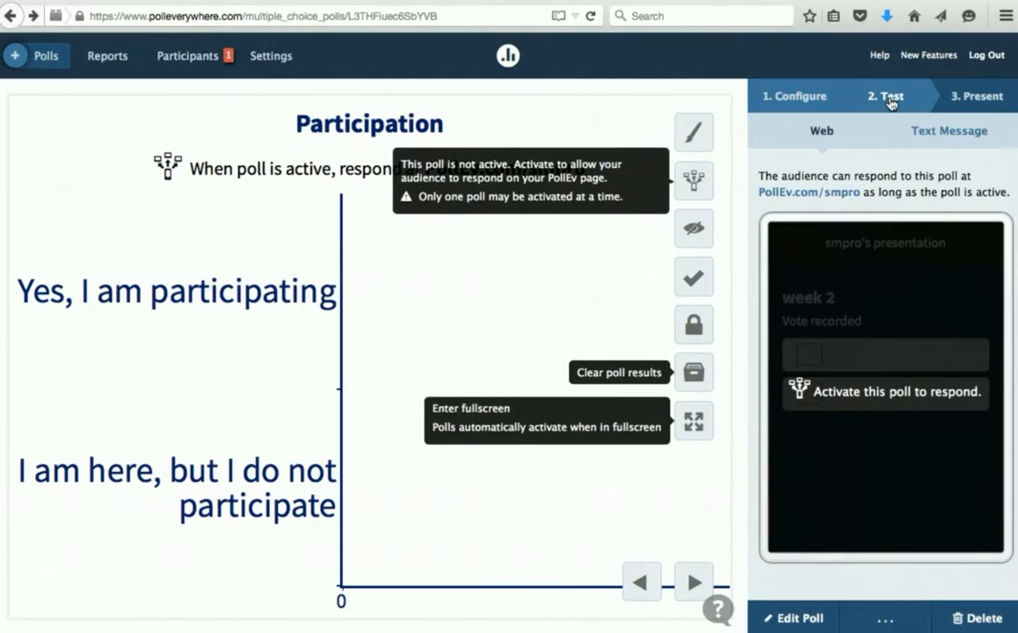
- Activate the poll and cast a test vote for 'Yes, I am participating' at PollEv.com/smpro in Opera
left_click(693, 179)
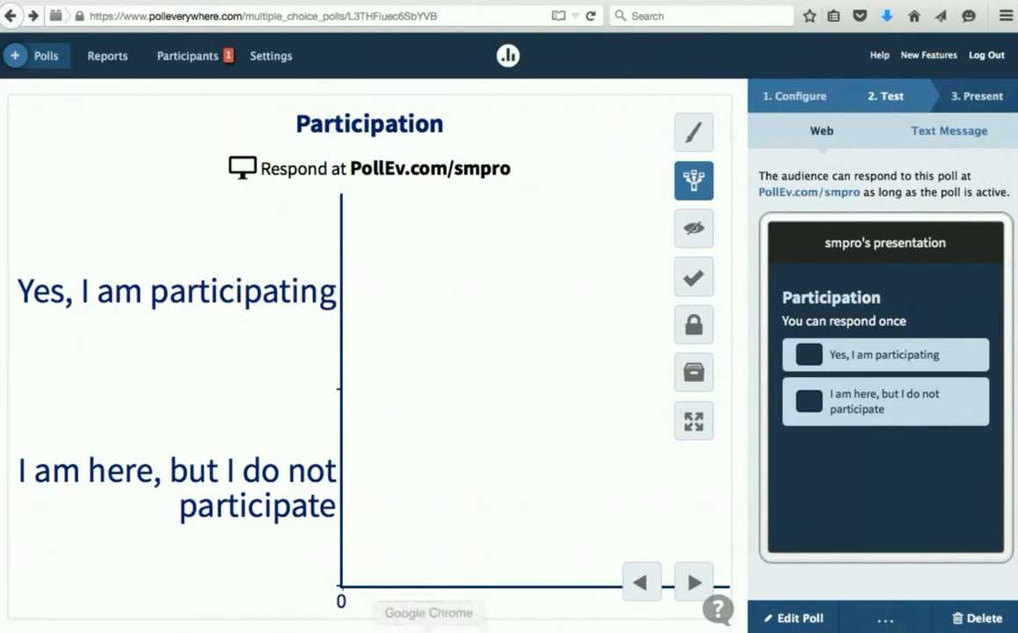
left_click(481, 615)
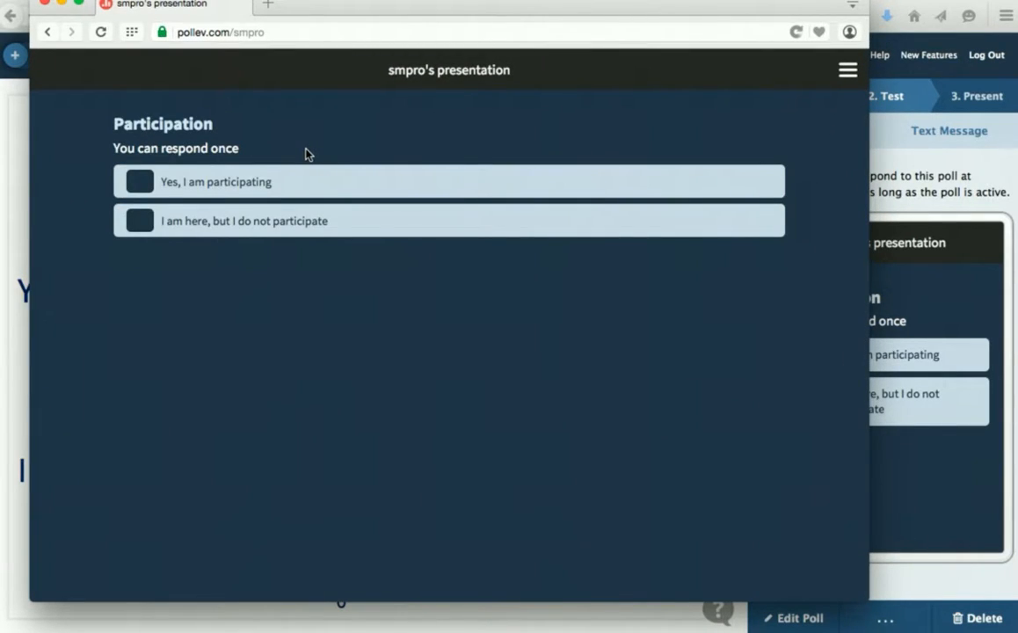
left_click(212, 192)
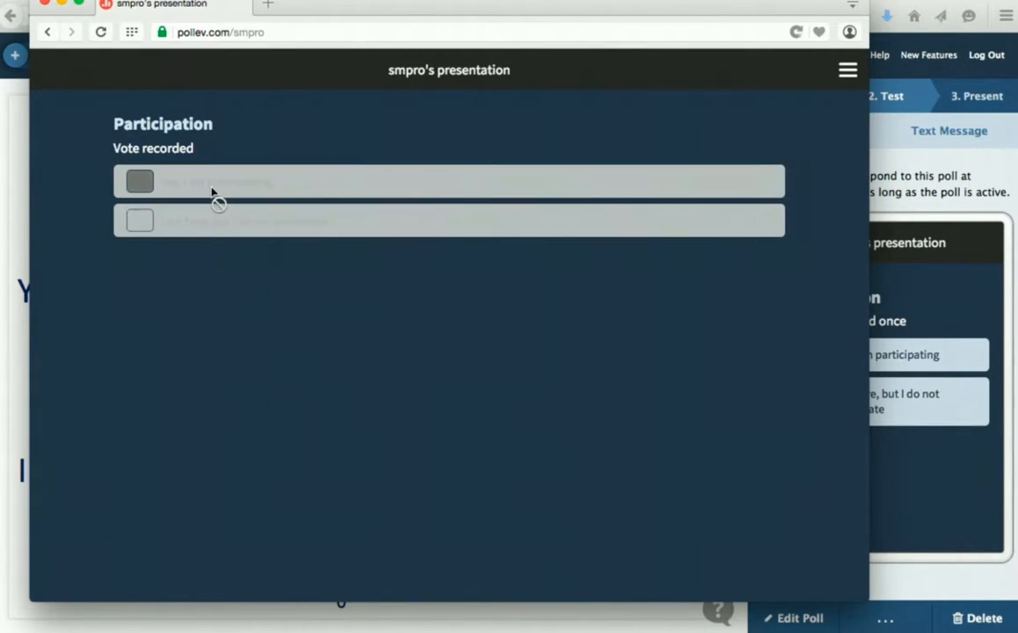
left_click(60, 3)
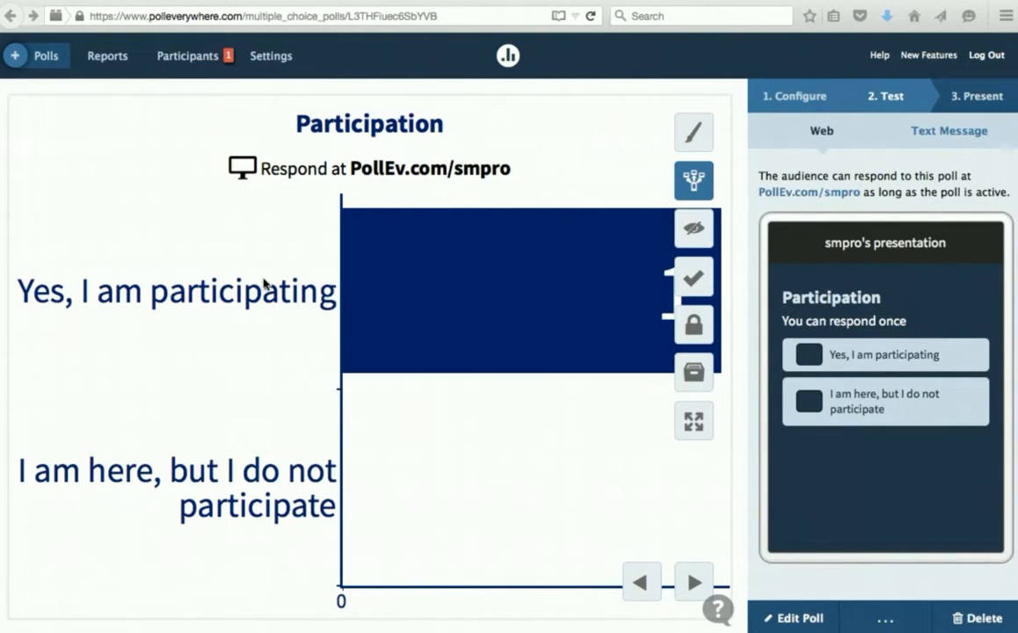
- Build a new Gradebook report that includes the Participation poll
left_click(109, 58)
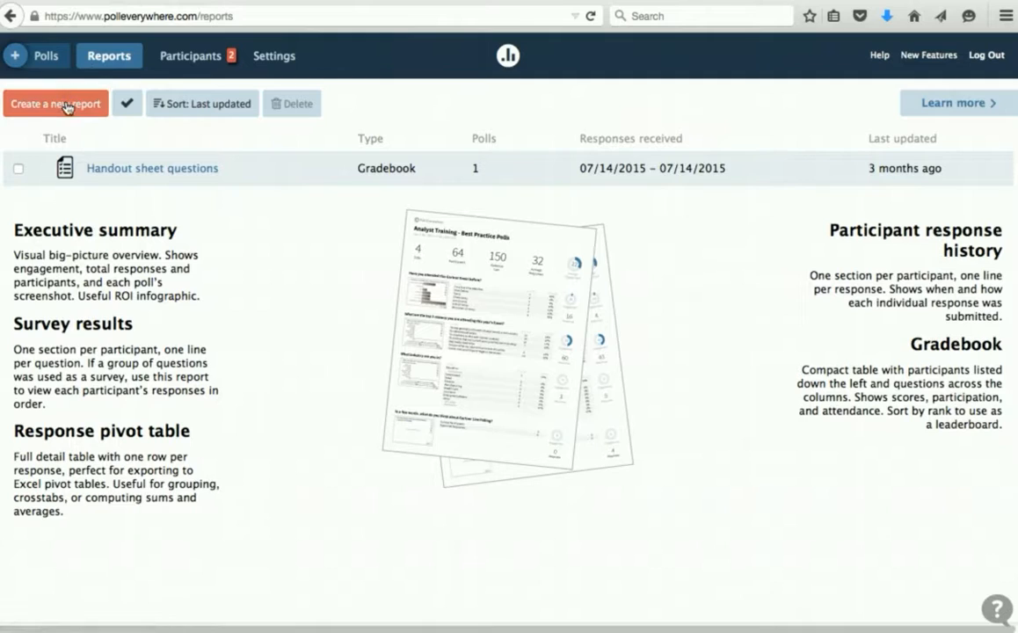
left_click(62, 104)
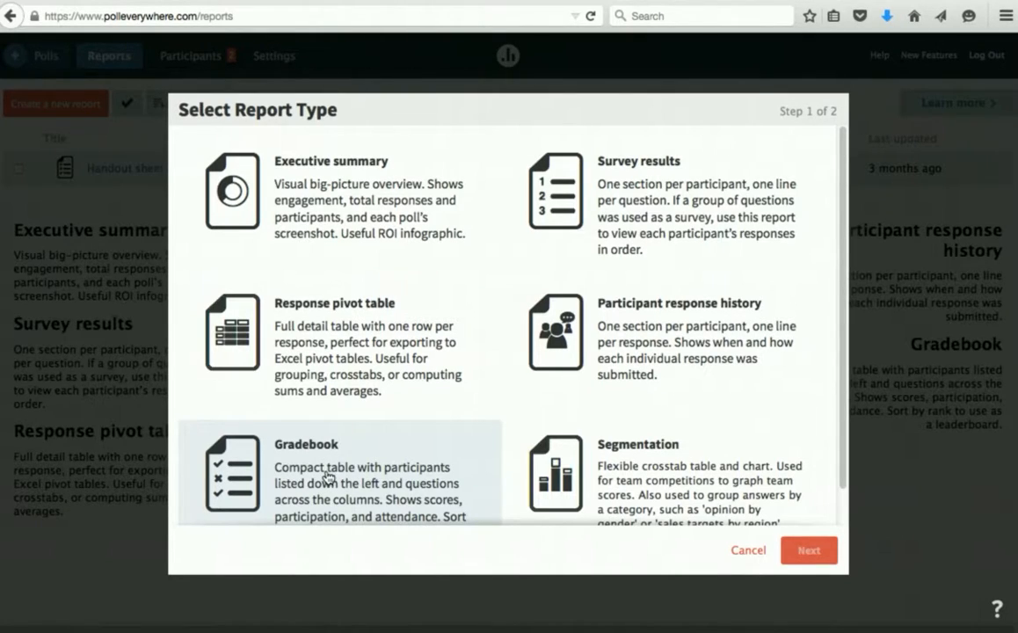
left_click(327, 477)
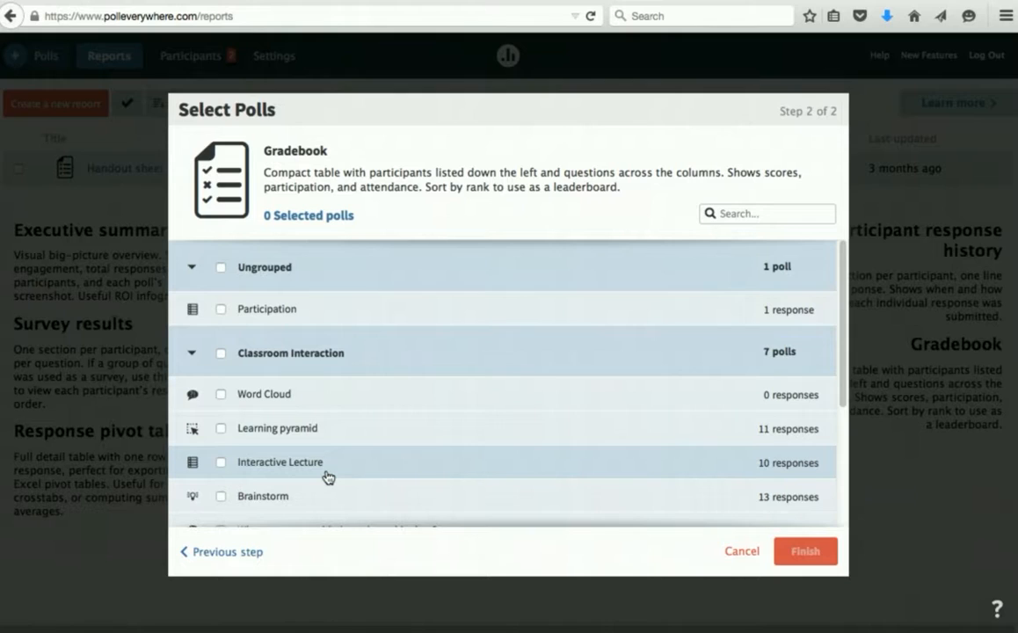
left_click(221, 310)
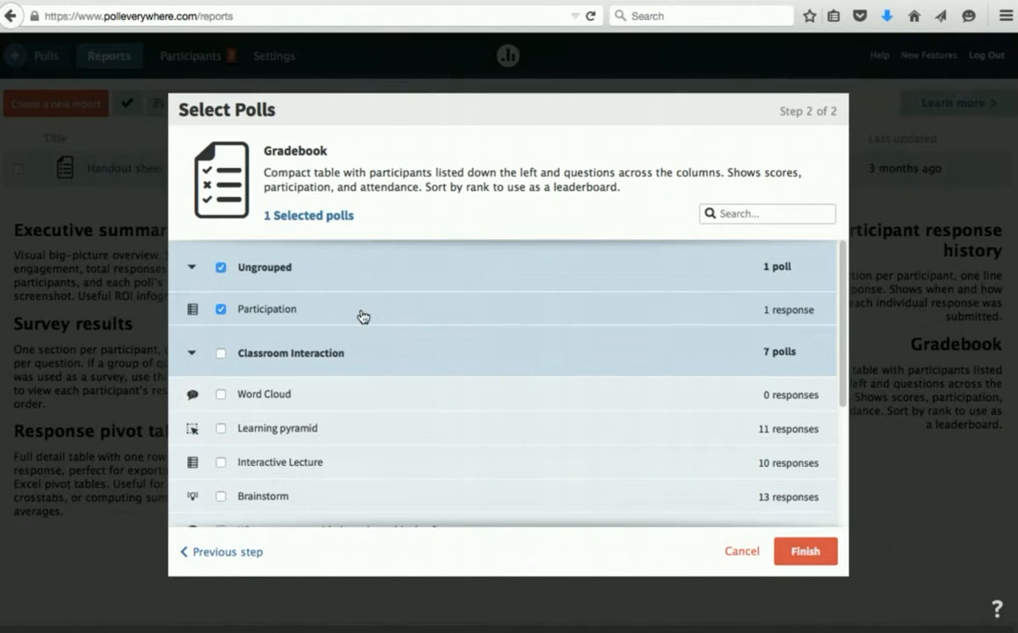
left_click(807, 552)
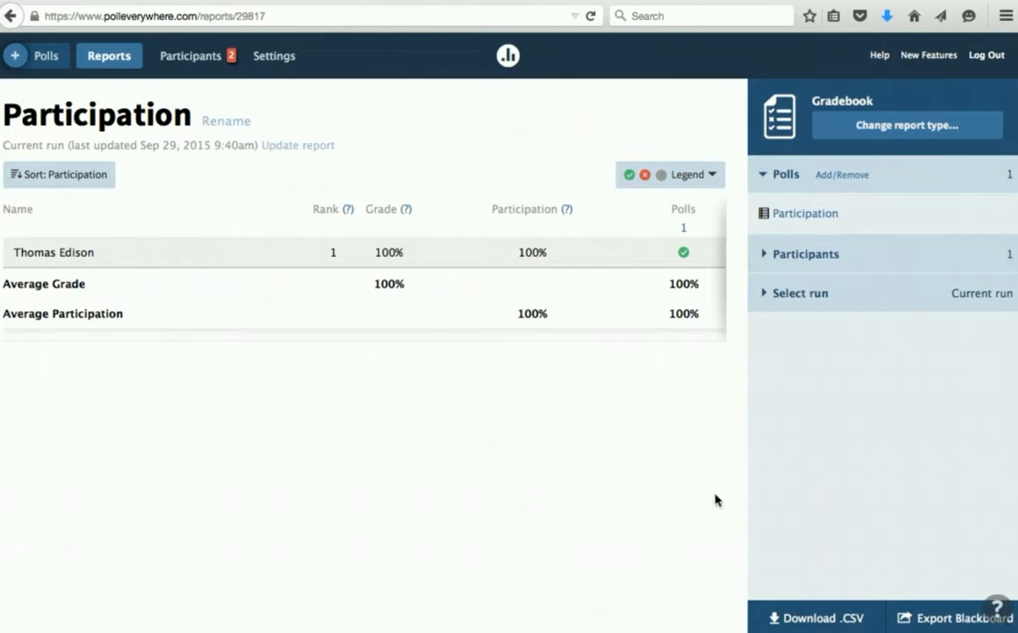
- Export the Participation gradebook to the Intro to Computing CIS150 Blackboard course and close the confirmation
left_click(936, 617)
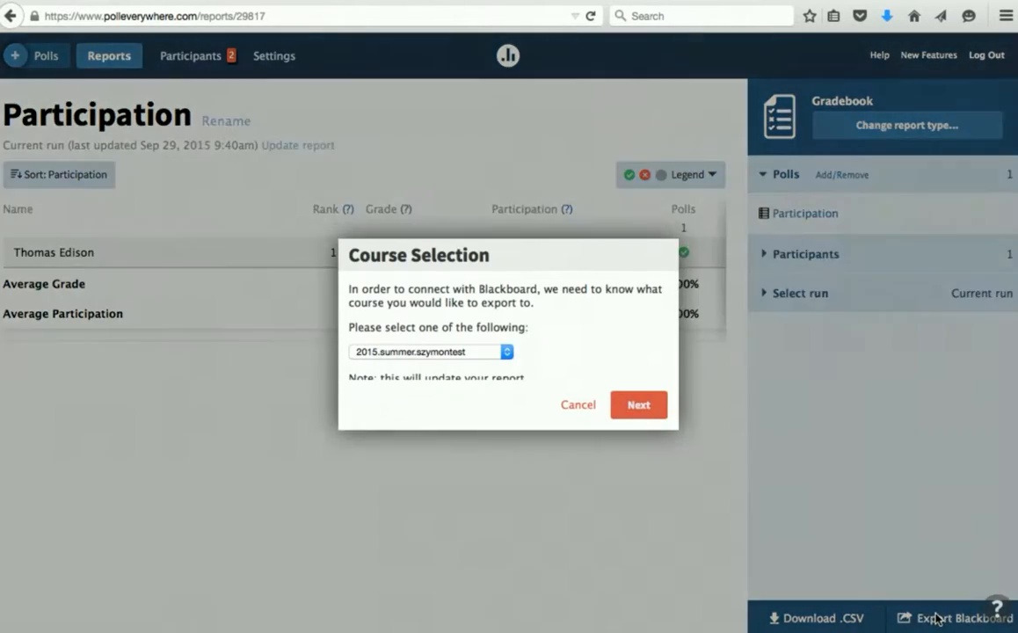
left_click(484, 355)
left_click(476, 380)
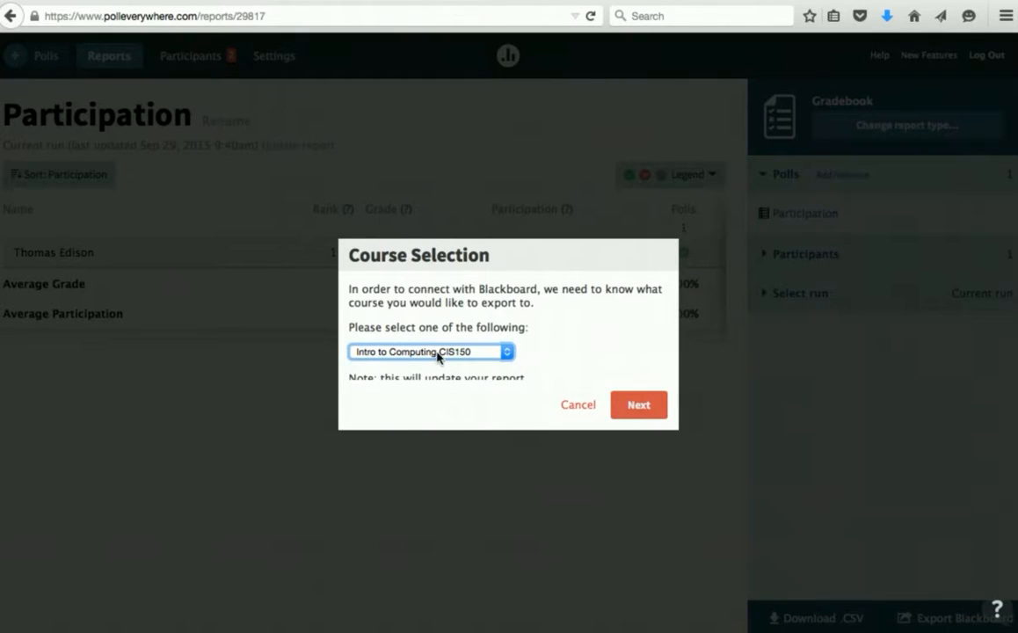
left_click(639, 406)
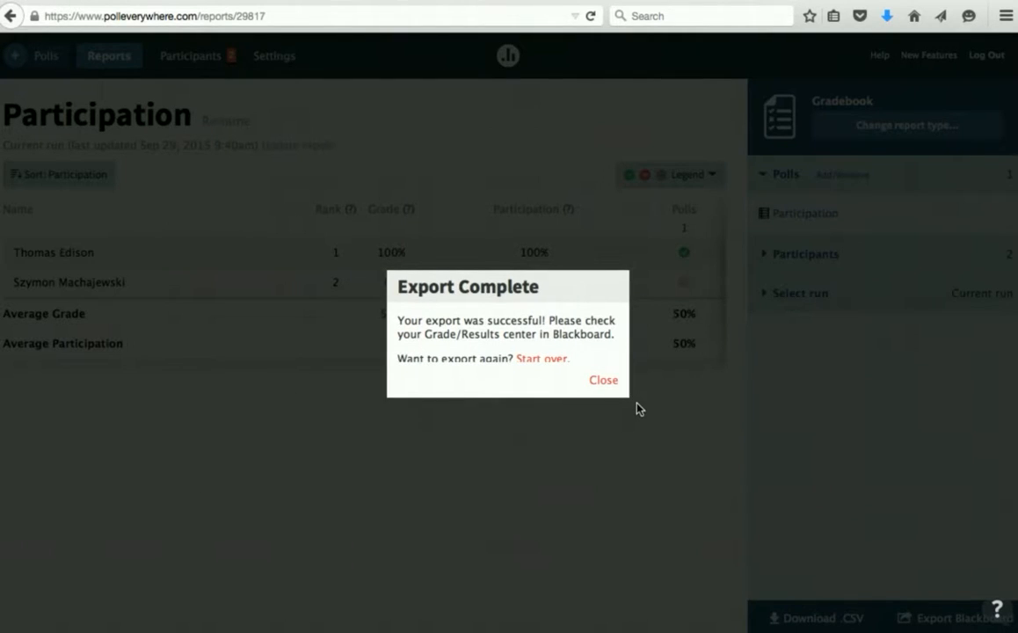
left_click(607, 385)
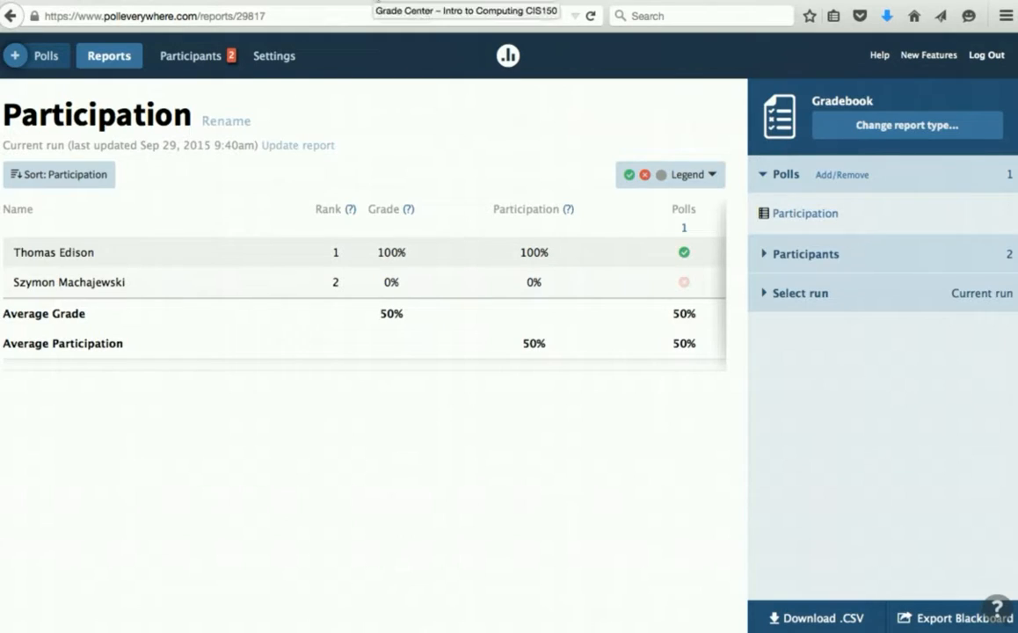
- Reload Blackboard's Full Grade Center and bring the new Participation column with its 1.00 score into view
left_click(376, 1)
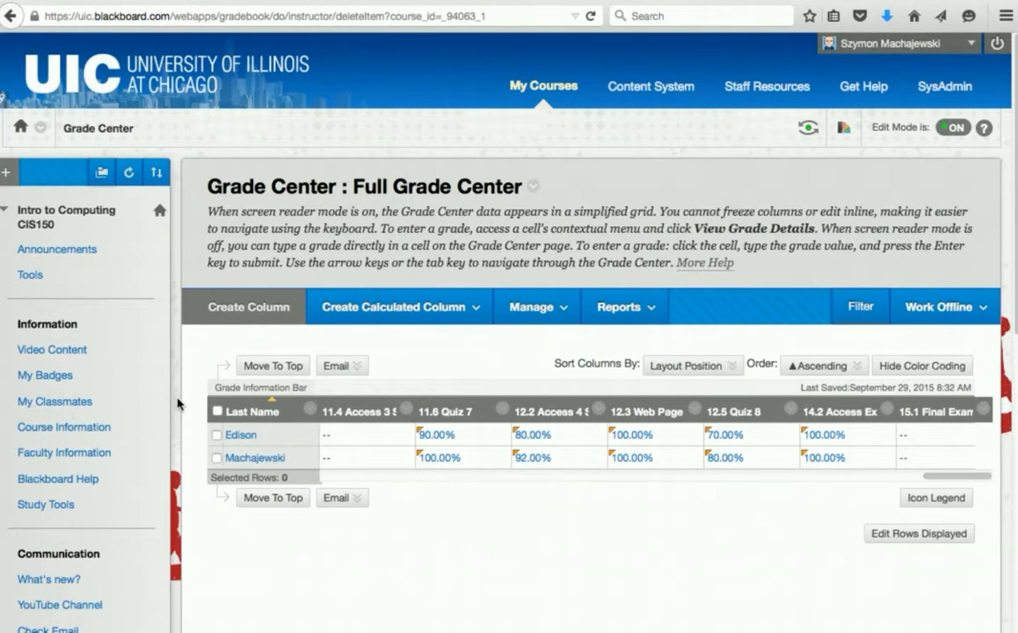
scroll(172, 378, "down", 5)
scroll(178, 404, "down", 1)
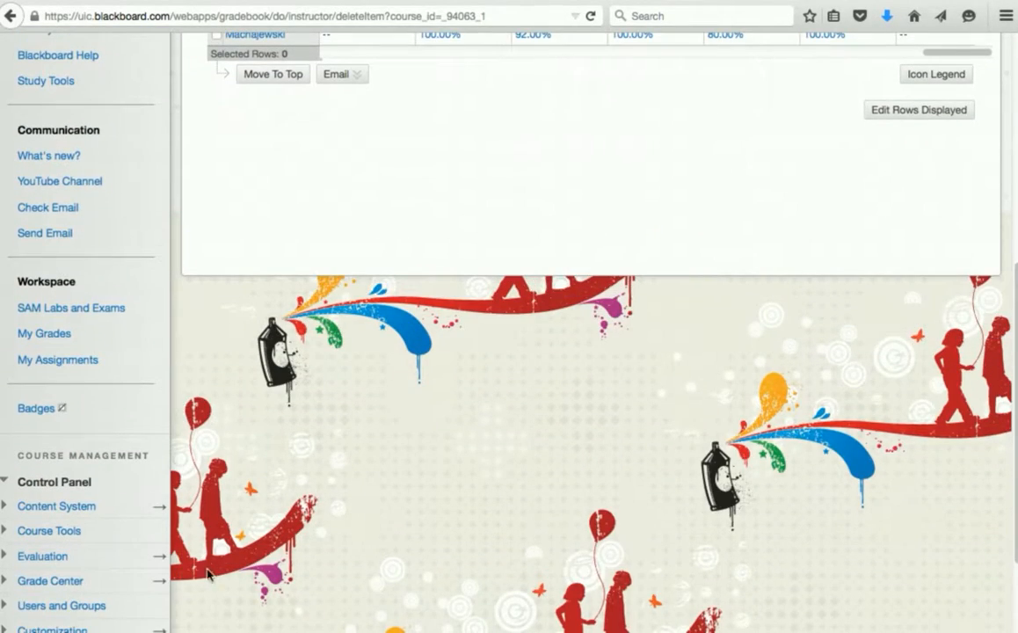
left_click(154, 585)
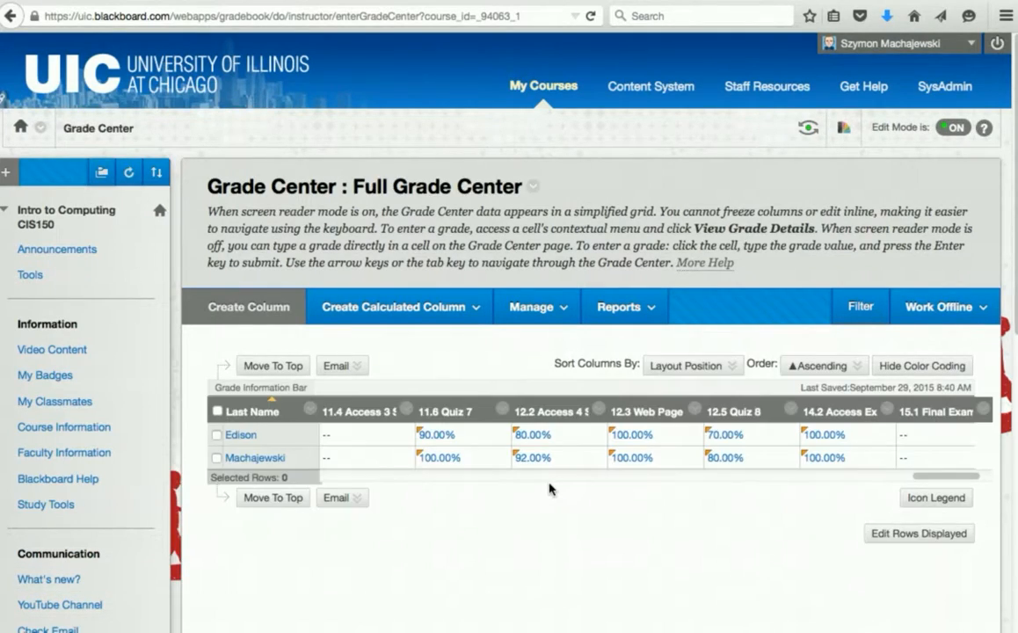
left_click(983, 476)
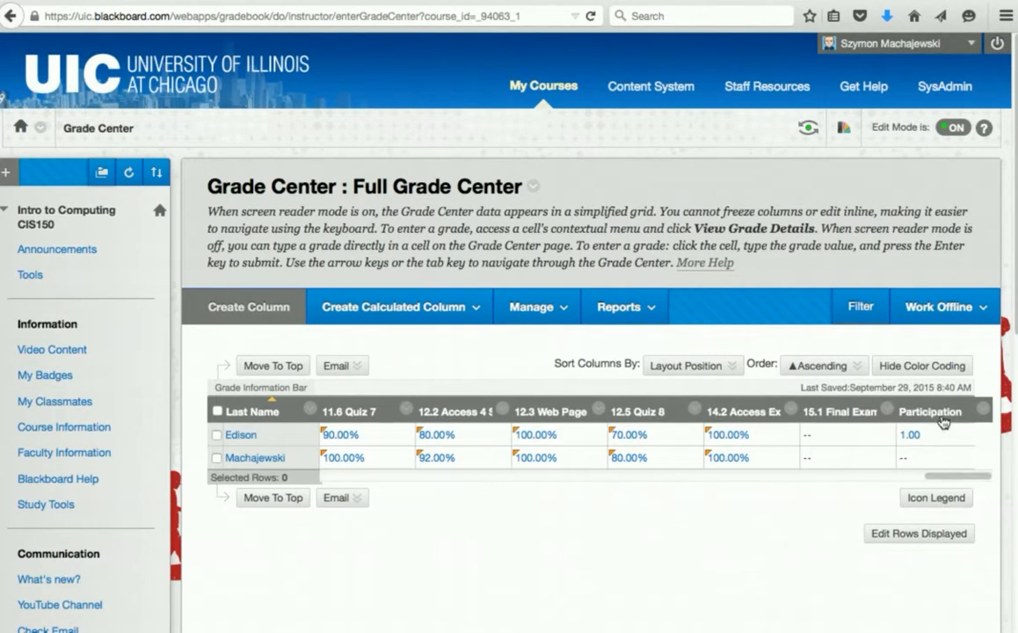
mouse_move(949, 414)
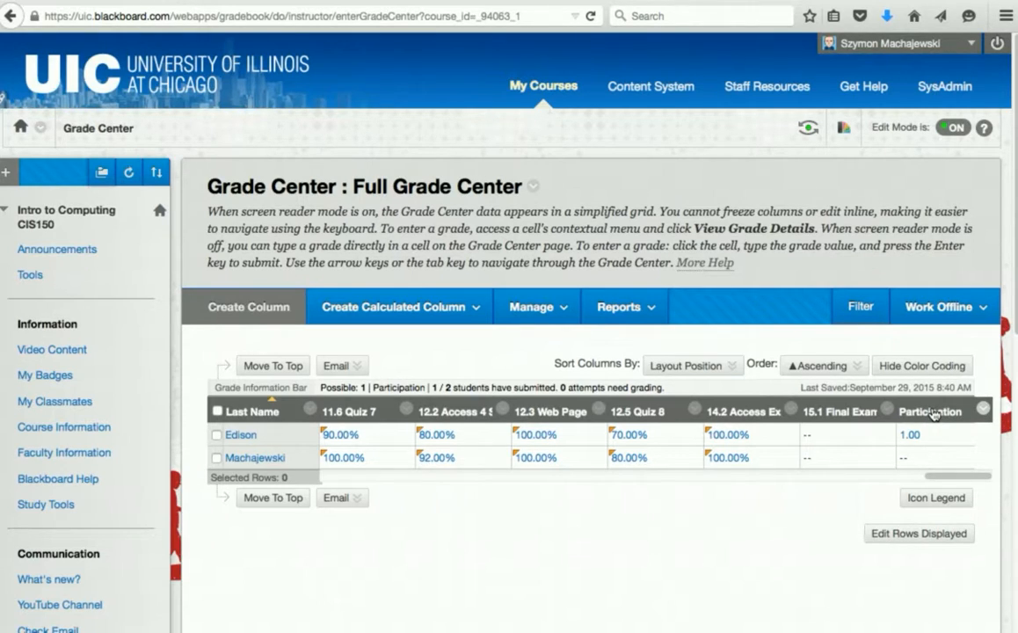
- Edit the Participation column to show Percentage as primary display and Score as secondary, then submit
left_click(982, 408)
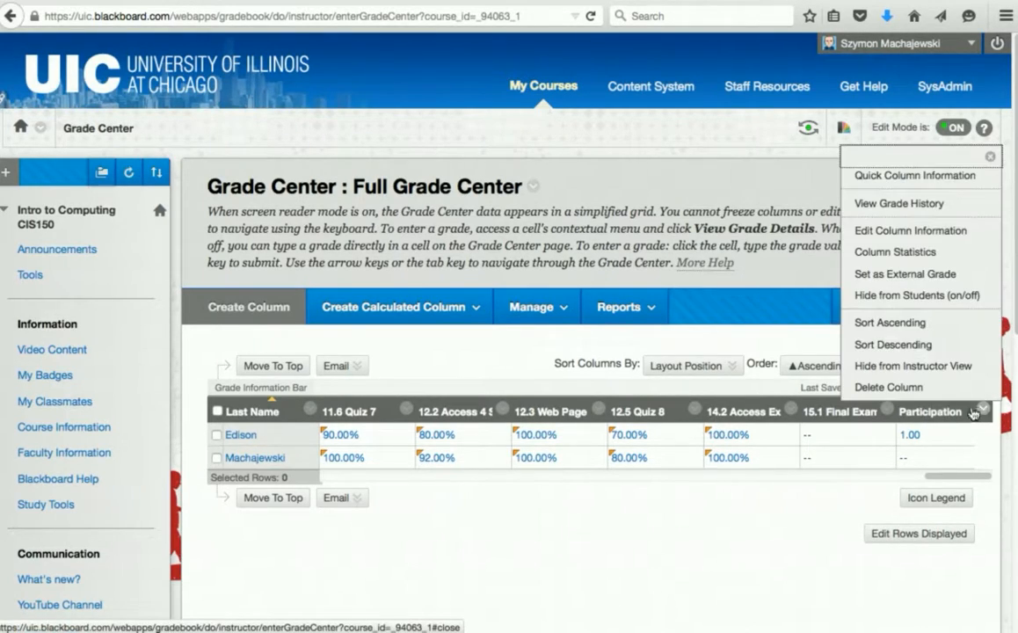
left_click(913, 231)
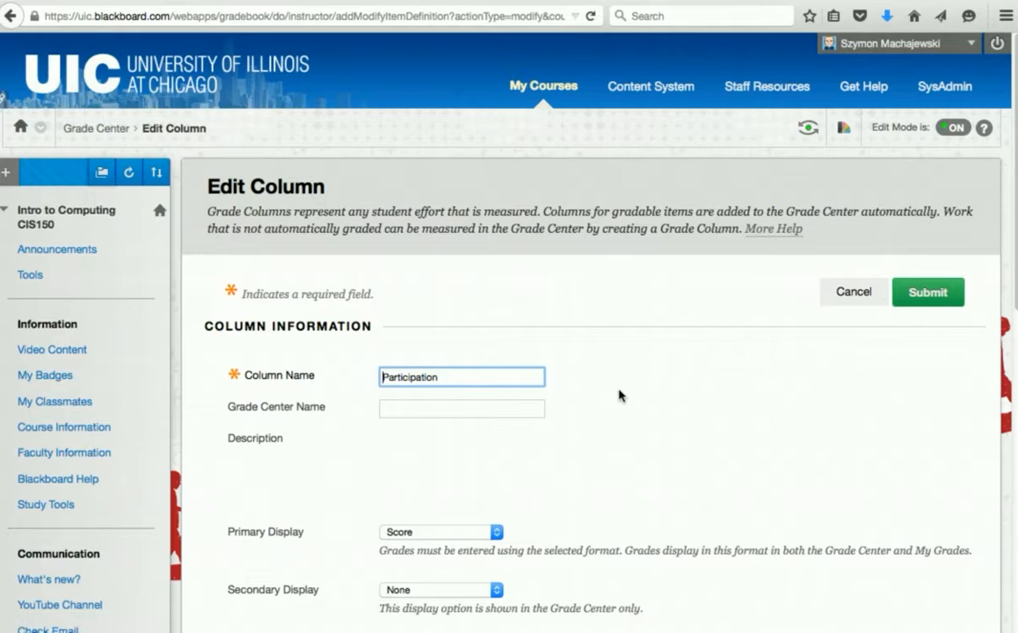
scroll(618, 394, "down", 2)
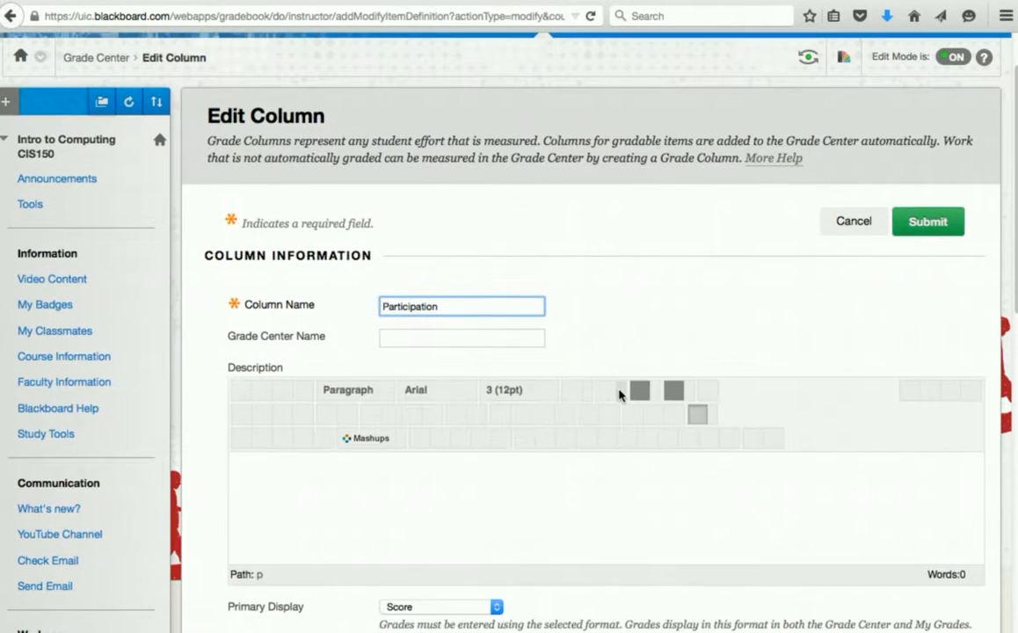
scroll(618, 394, "down", 5)
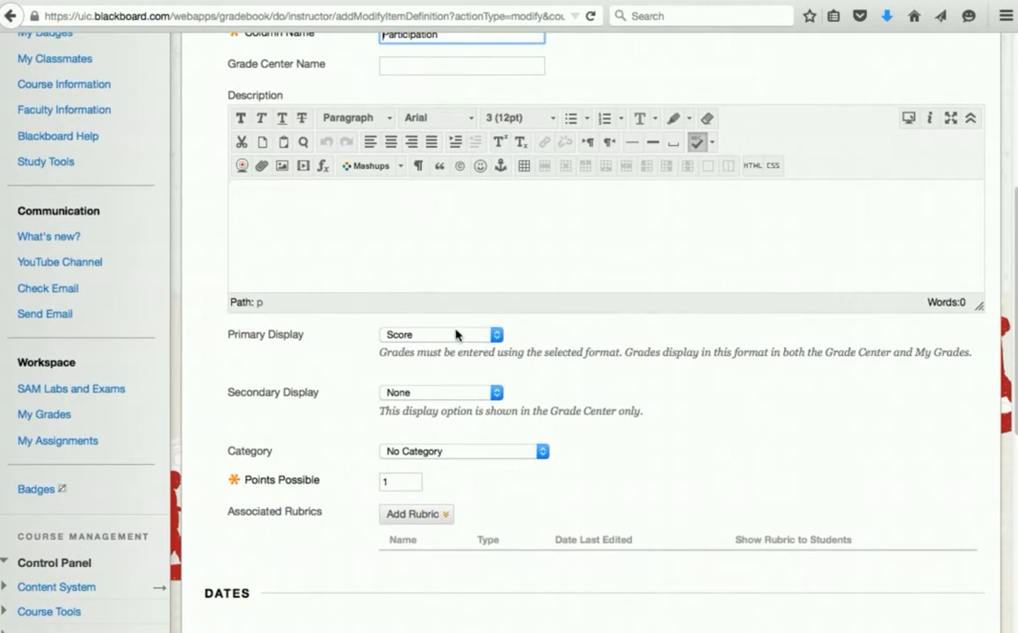
left_click(456, 333)
left_click(441, 376)
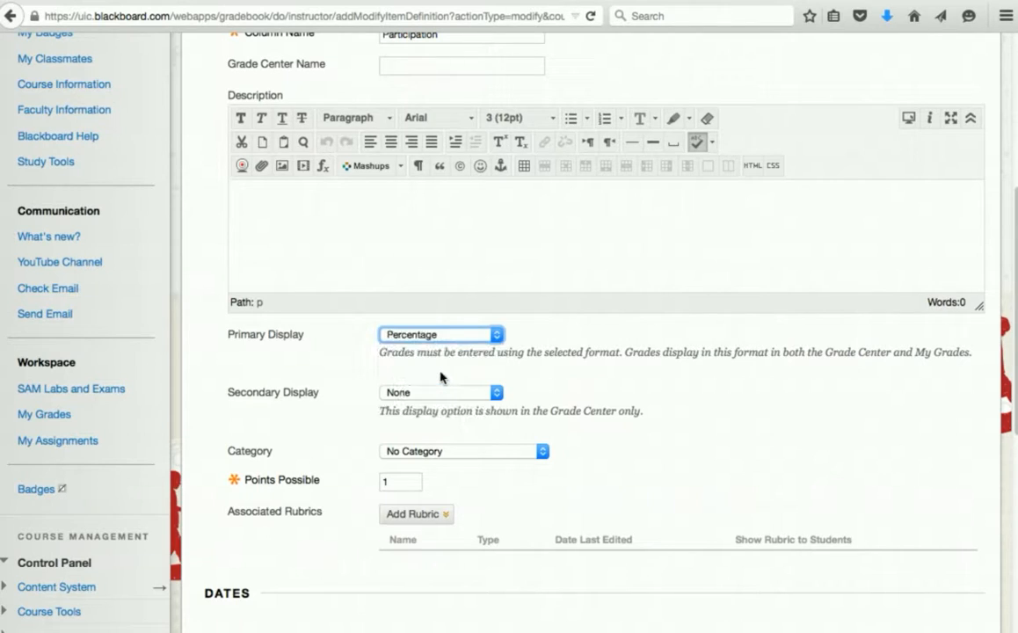
left_click(430, 394)
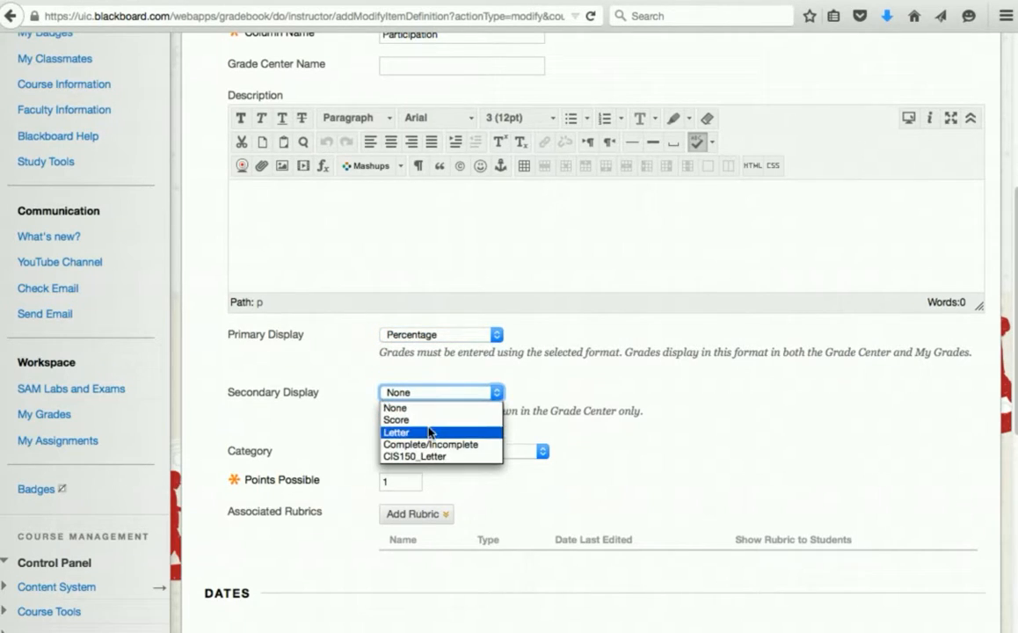
left_click(433, 421)
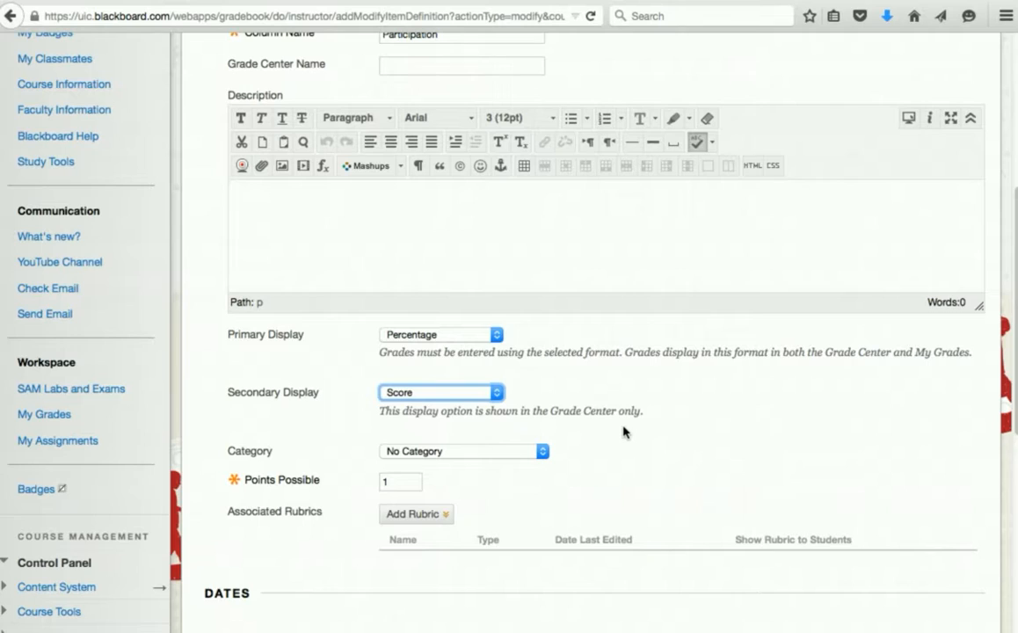
scroll(623, 432, "down", 3)
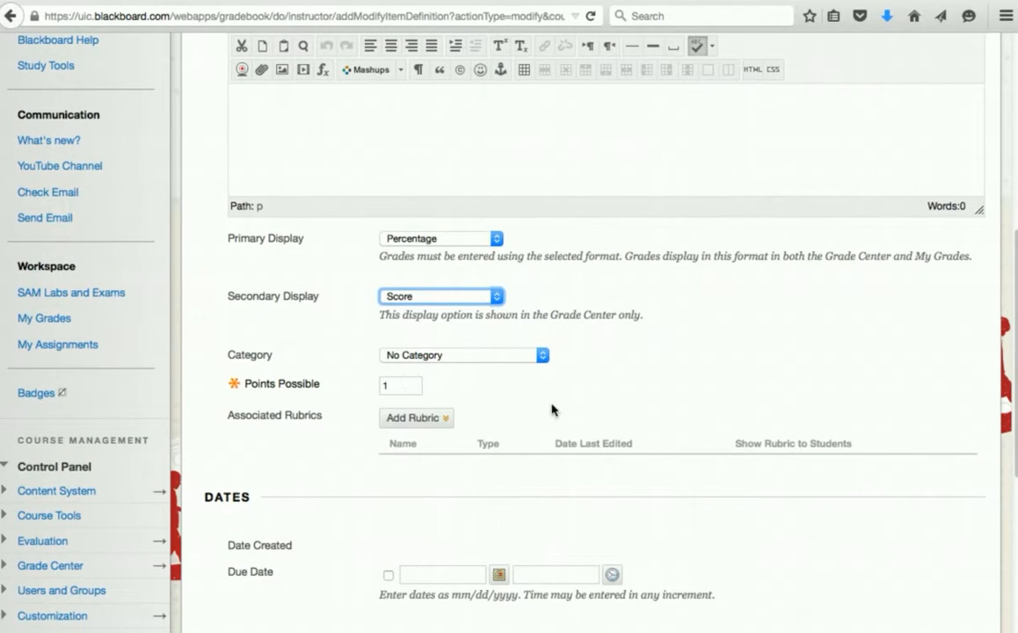
scroll(791, 423, "down", 6)
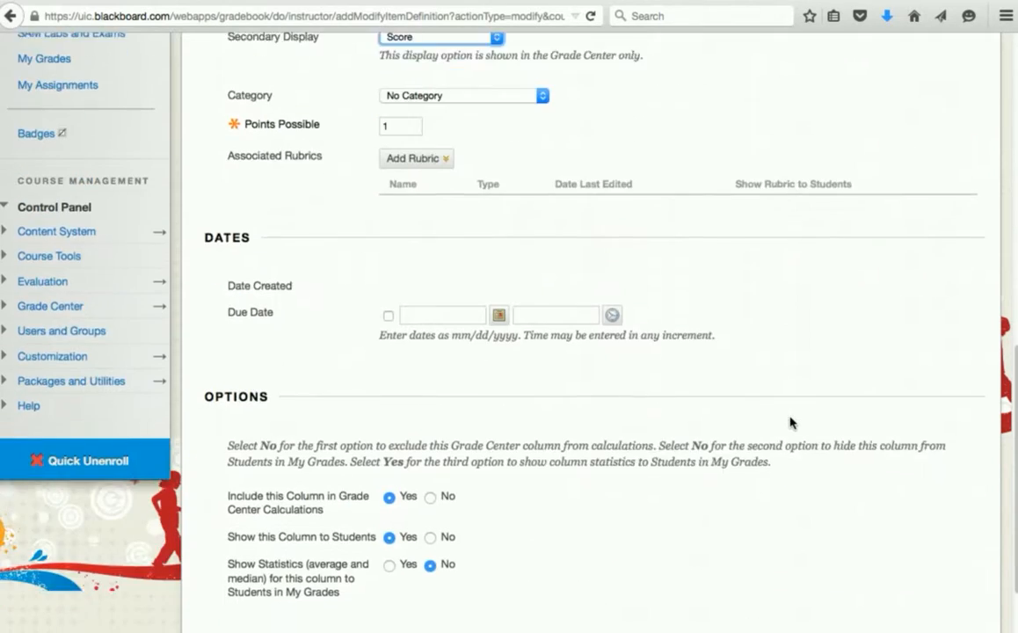
scroll(791, 422, "up", 6)
scroll(789, 423, "up", 10)
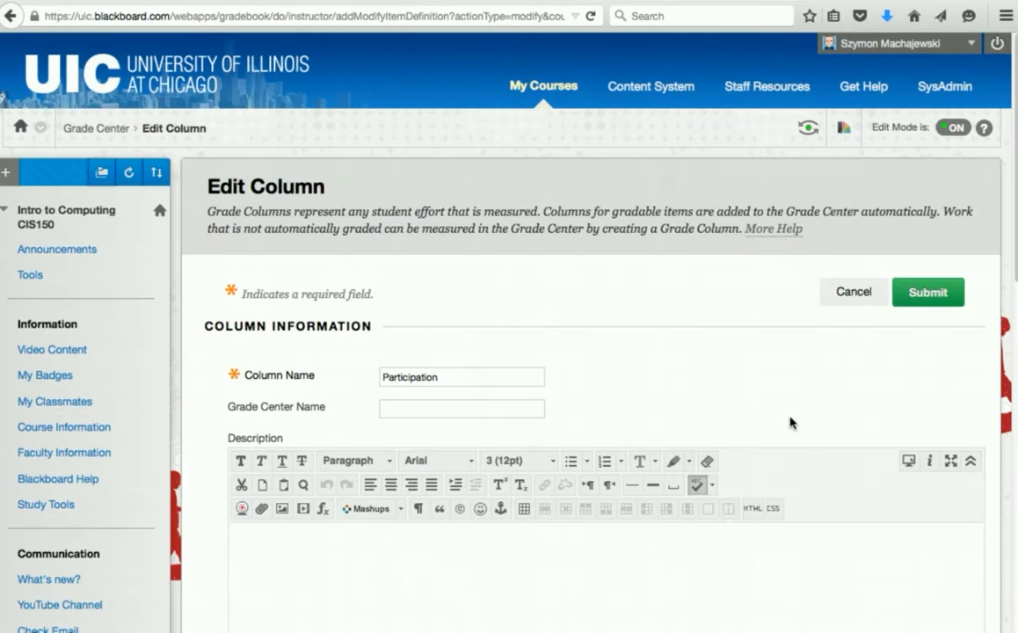
left_click(925, 292)
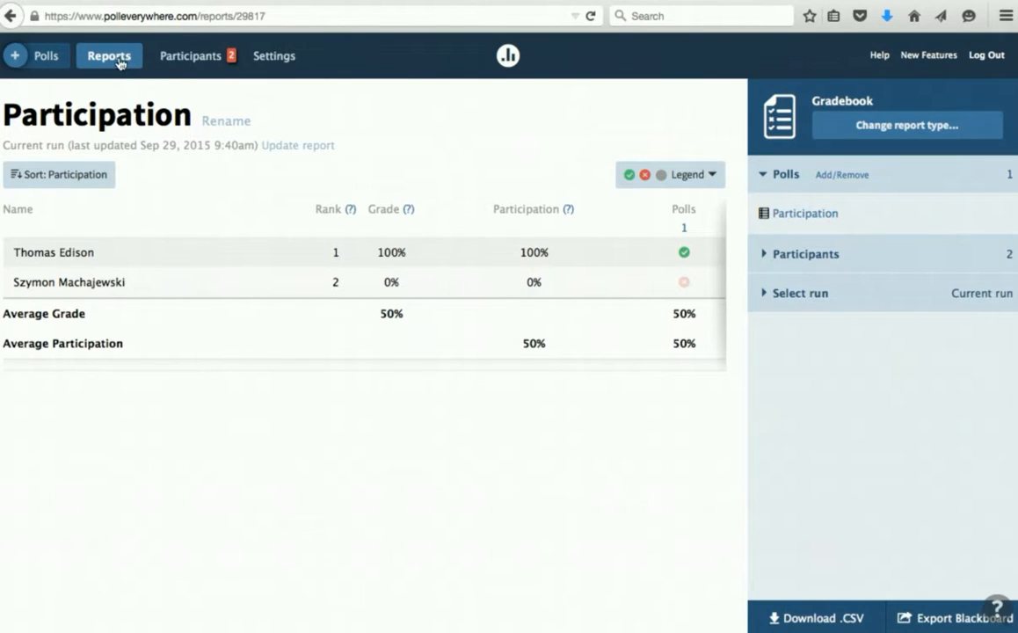
- Create a multiple-choice True/False poll with the question 'Week 2 Participation'
left_click(51, 60)
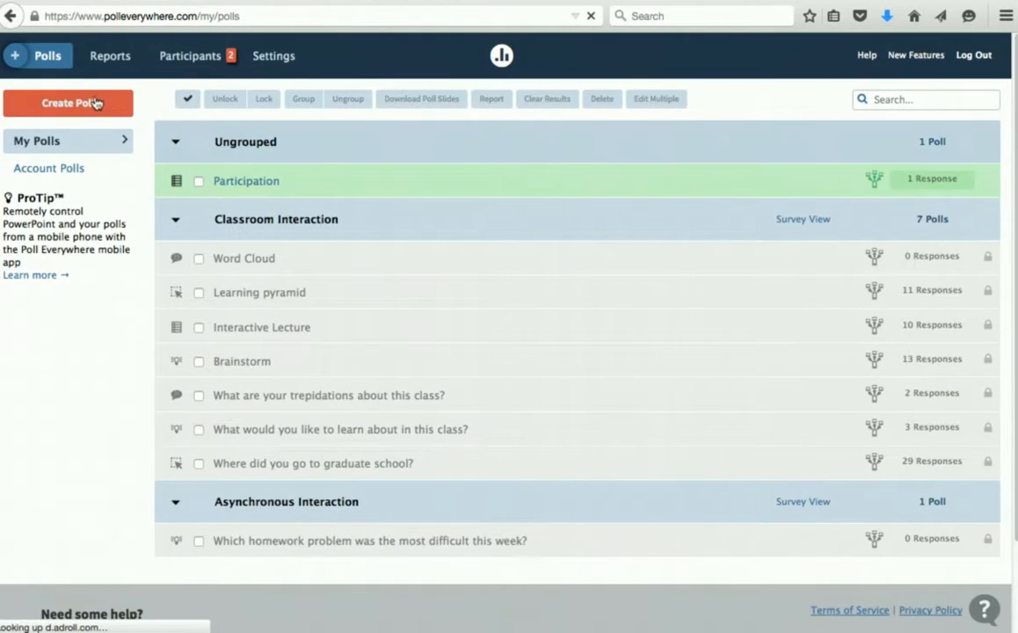
left_click(75, 104)
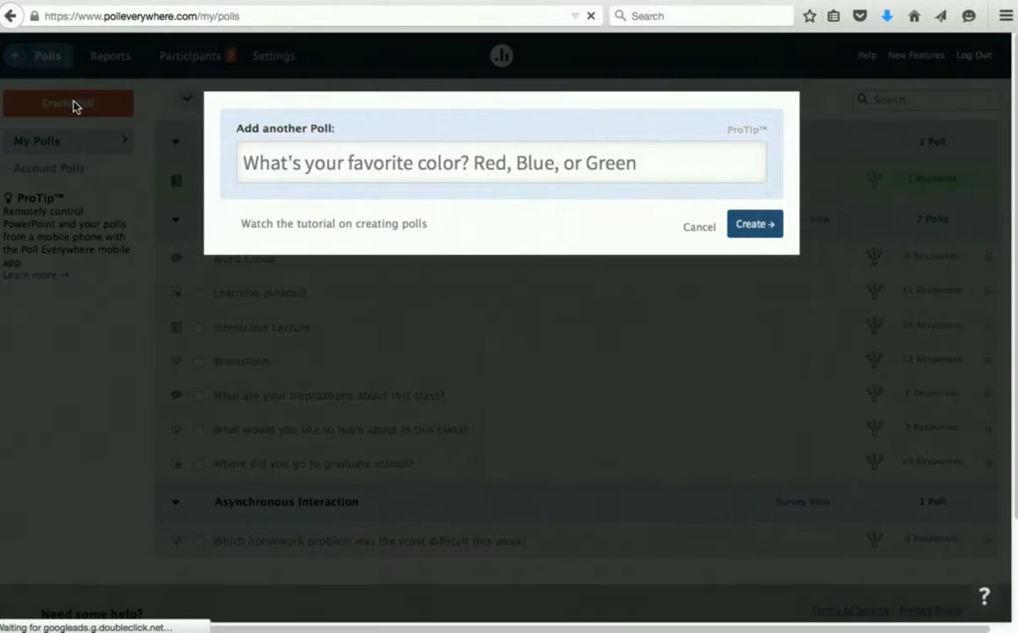
left_click(321, 159)
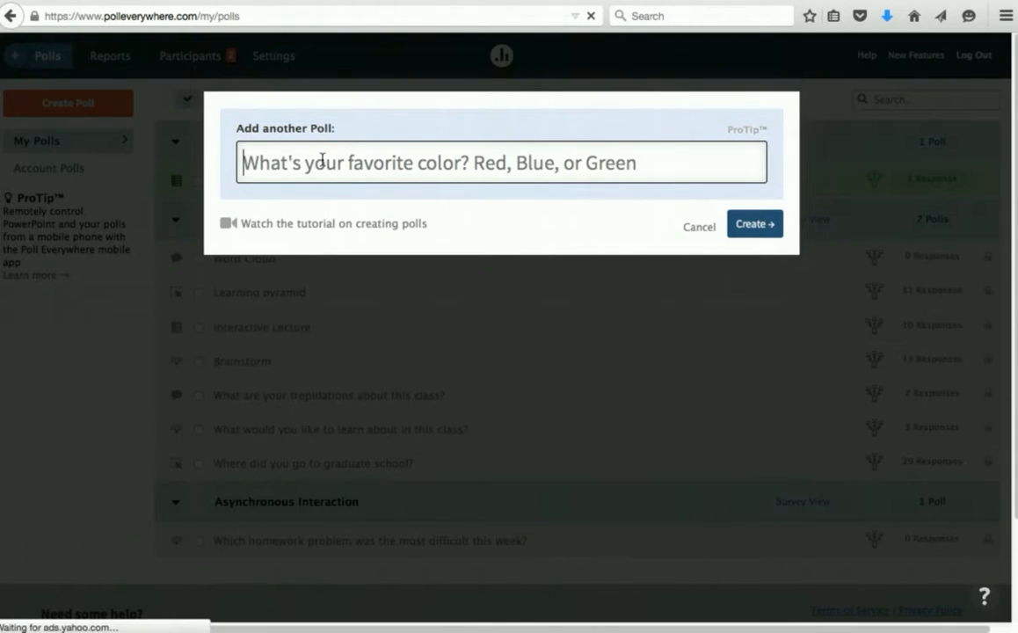
type("Week")
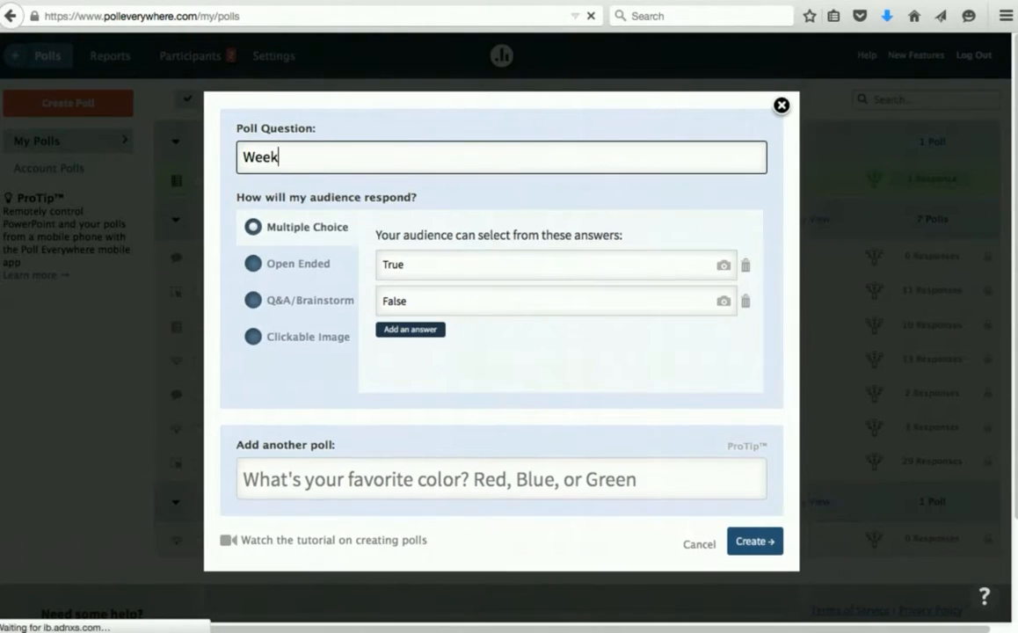
type(" 2 Participation")
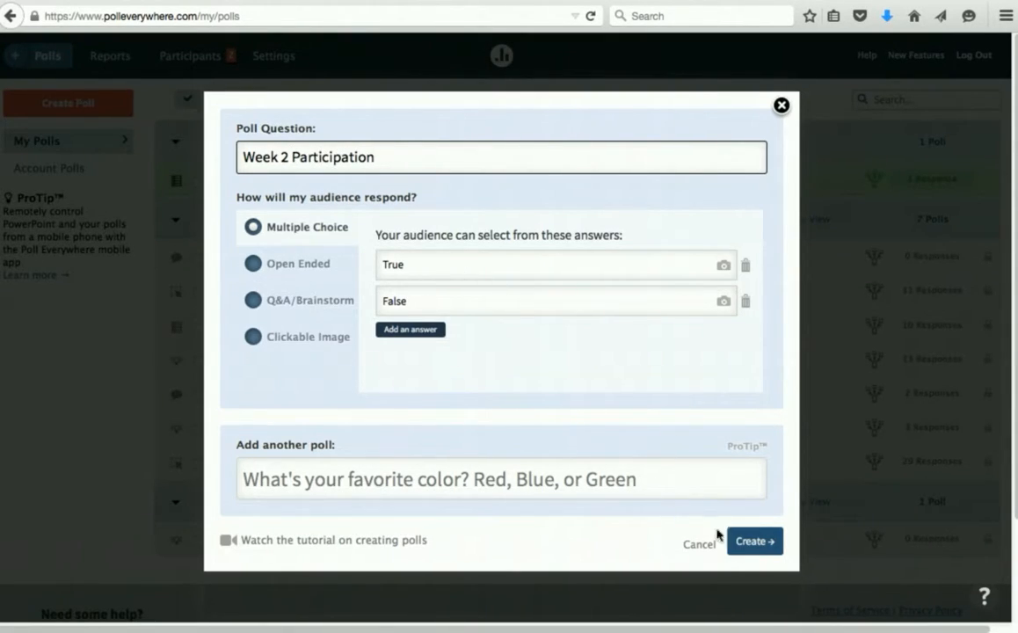
left_click(761, 543)
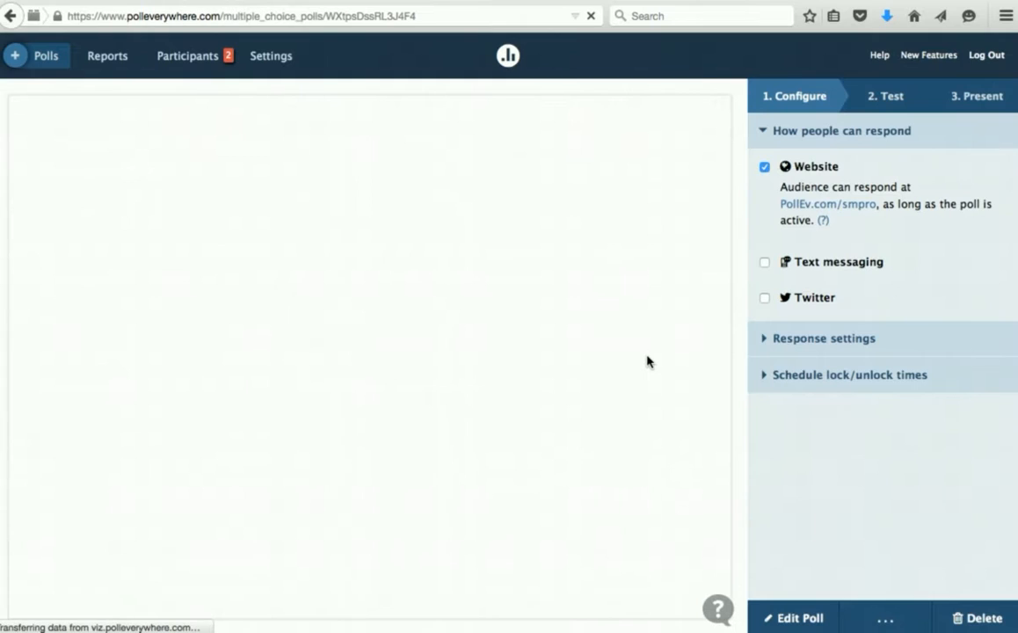
- Turn on grading for Week 2 Participation with True marked as the correct answer, and save
left_click(797, 620)
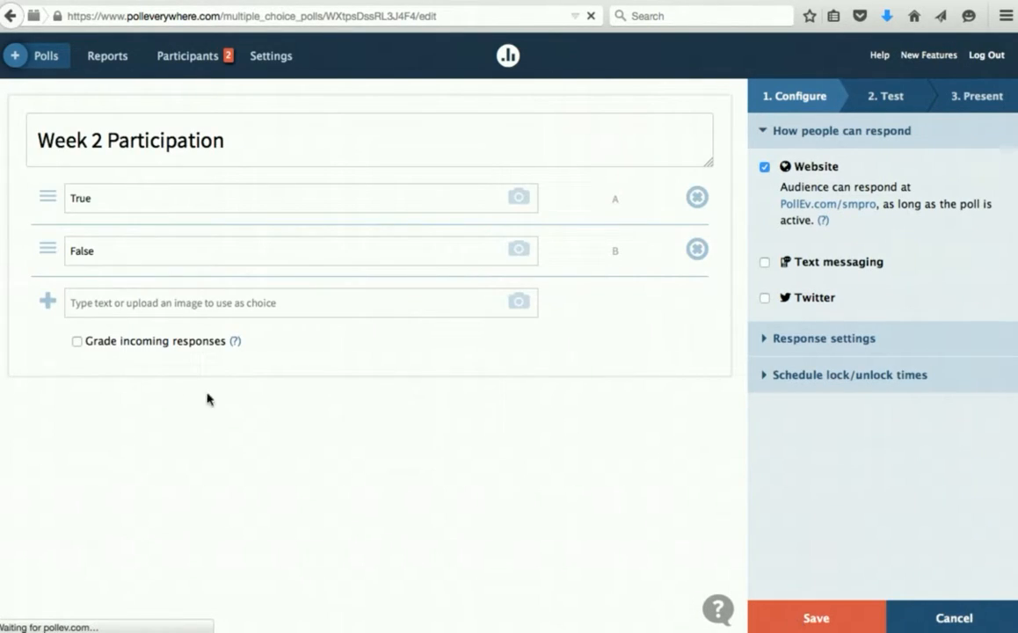
left_click(77, 341)
left_click(75, 227)
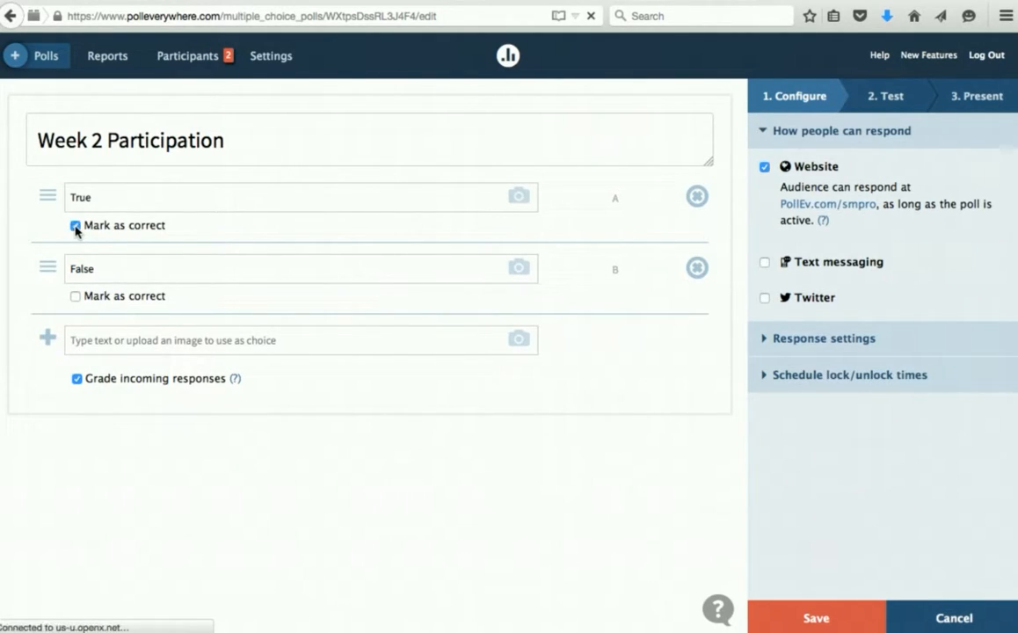
left_click(804, 340)
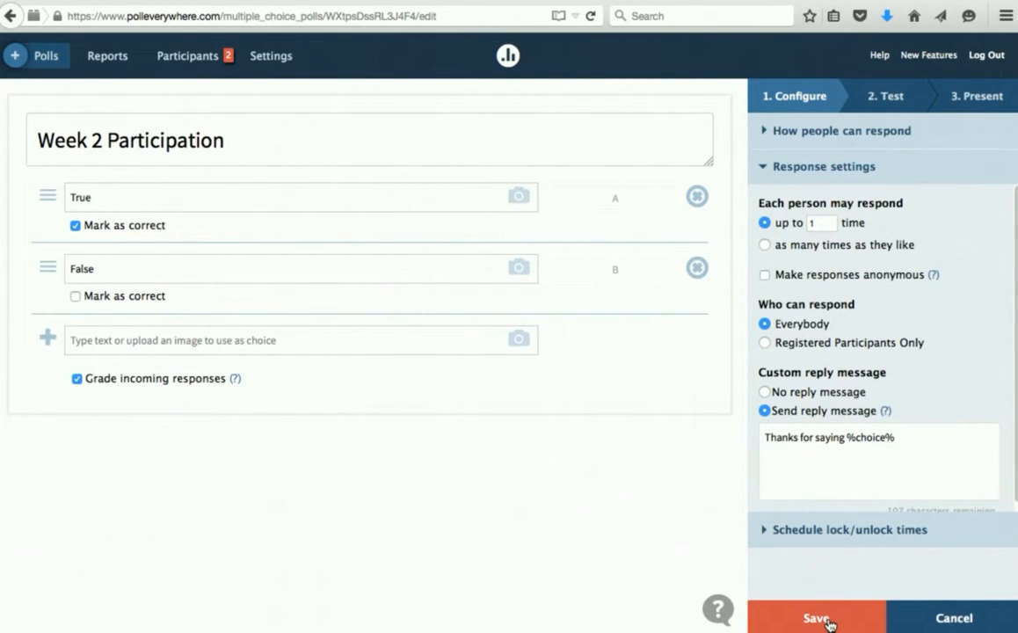
left_click(824, 619)
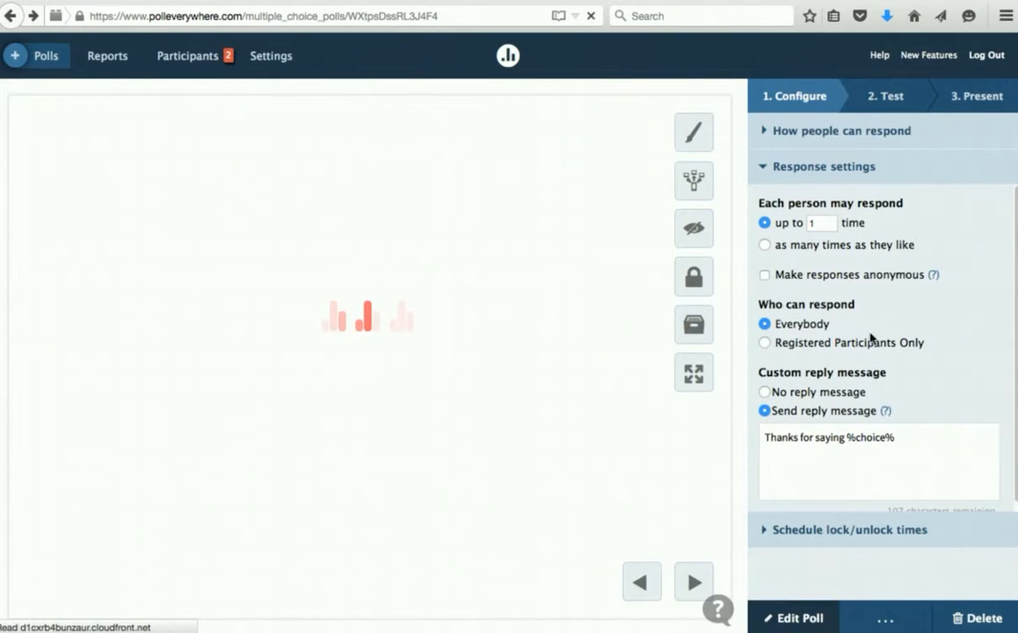
- Restrict responses to registered participants and auto-lock the poll 5 minutes from now
left_click(765, 344)
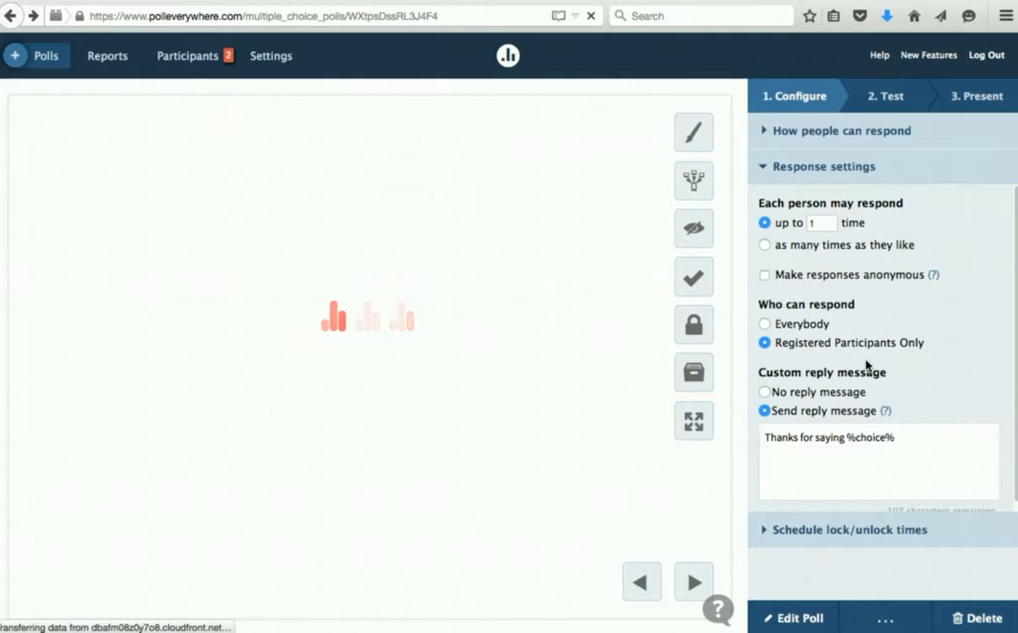
left_click(820, 531)
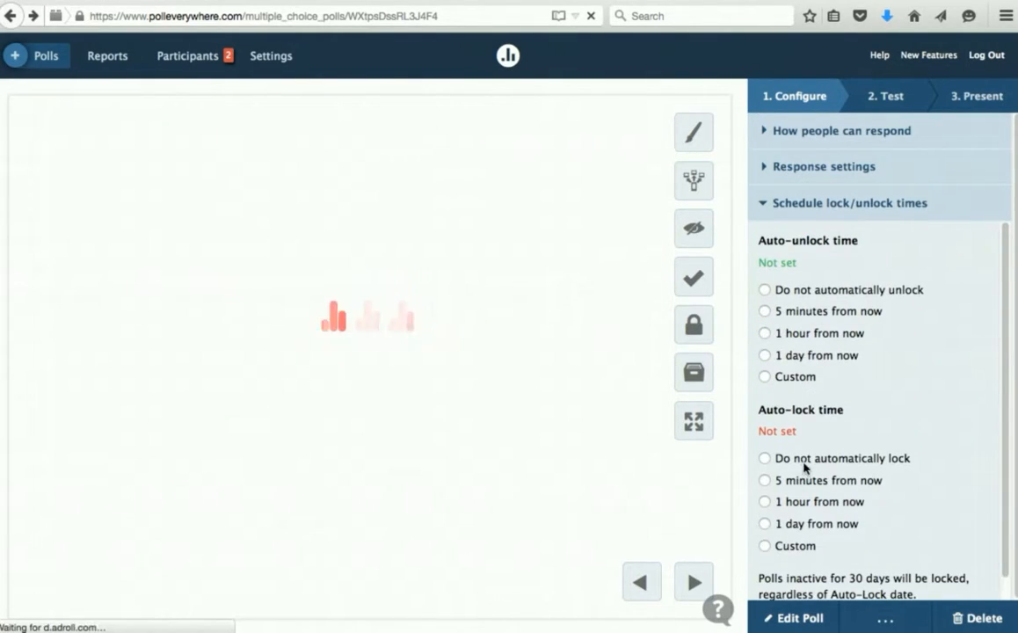
left_click(834, 481)
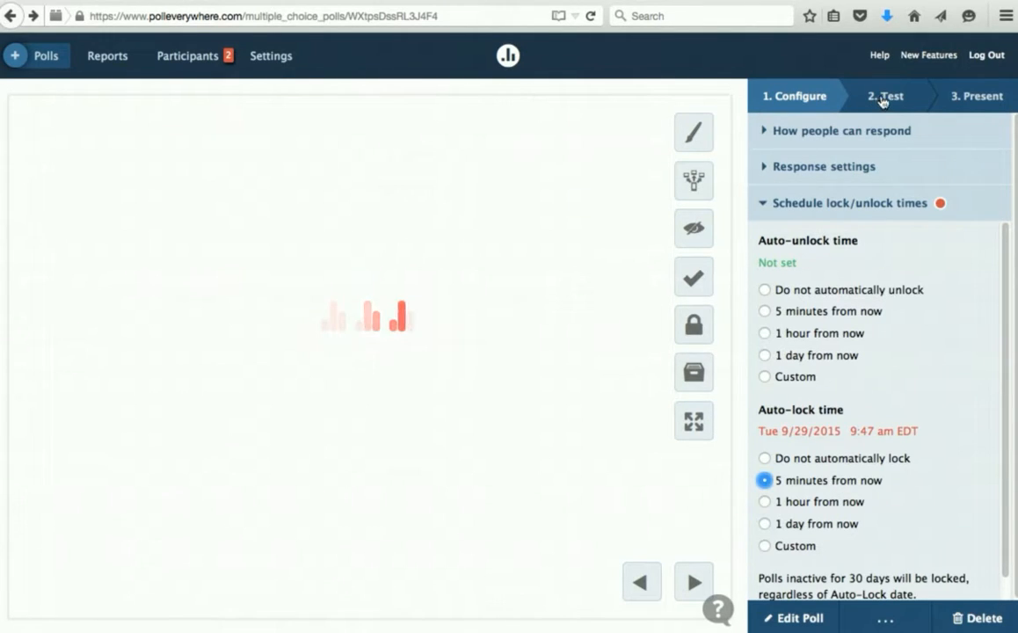
- Activate the Week 2 Participation poll so participants can respond
left_click(694, 139)
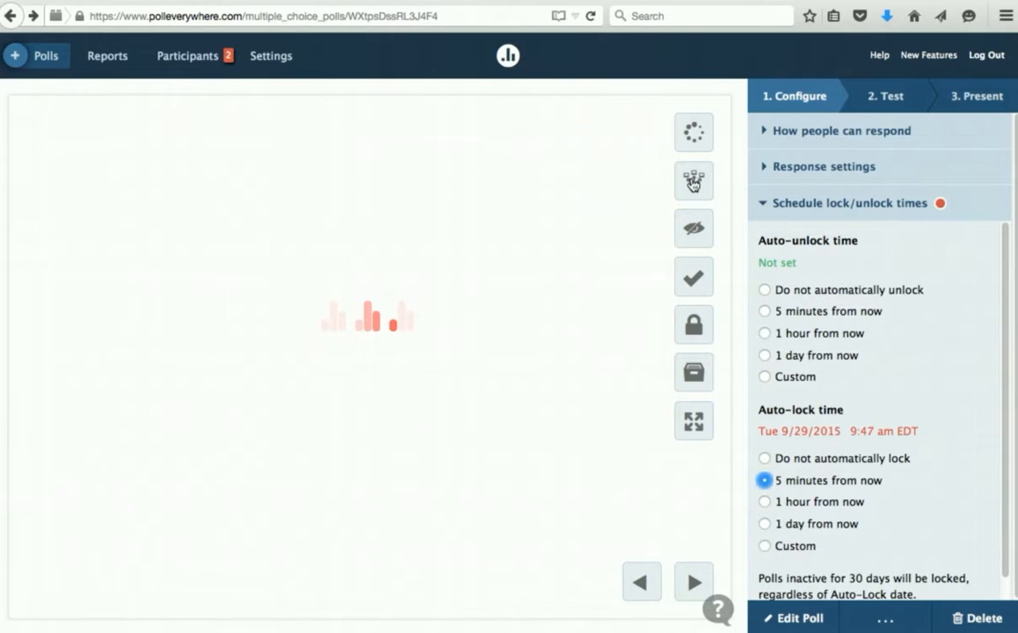
left_click(693, 181)
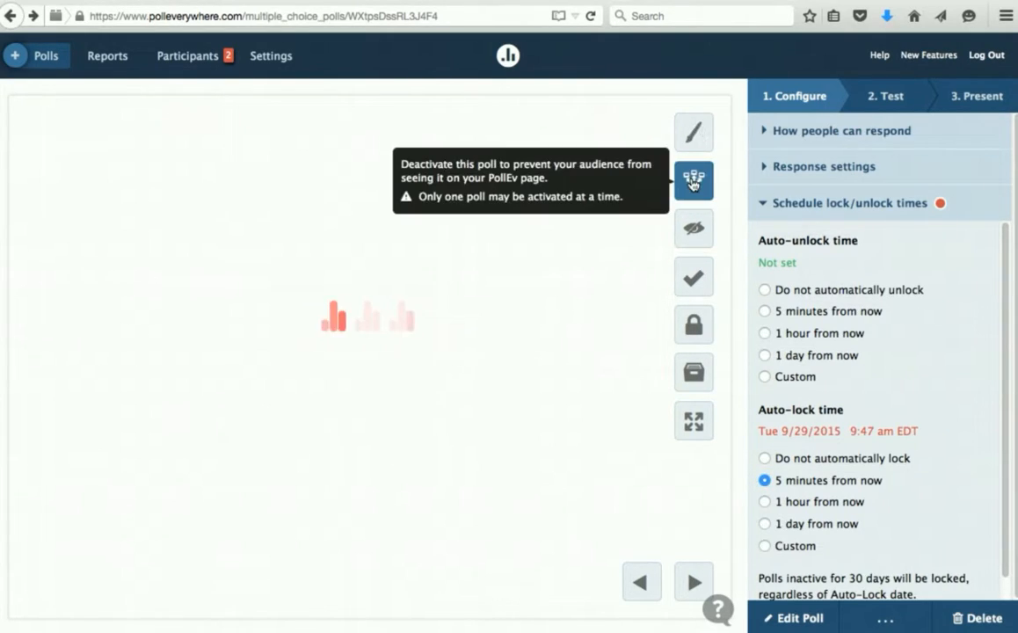
mouse_move(487, 622)
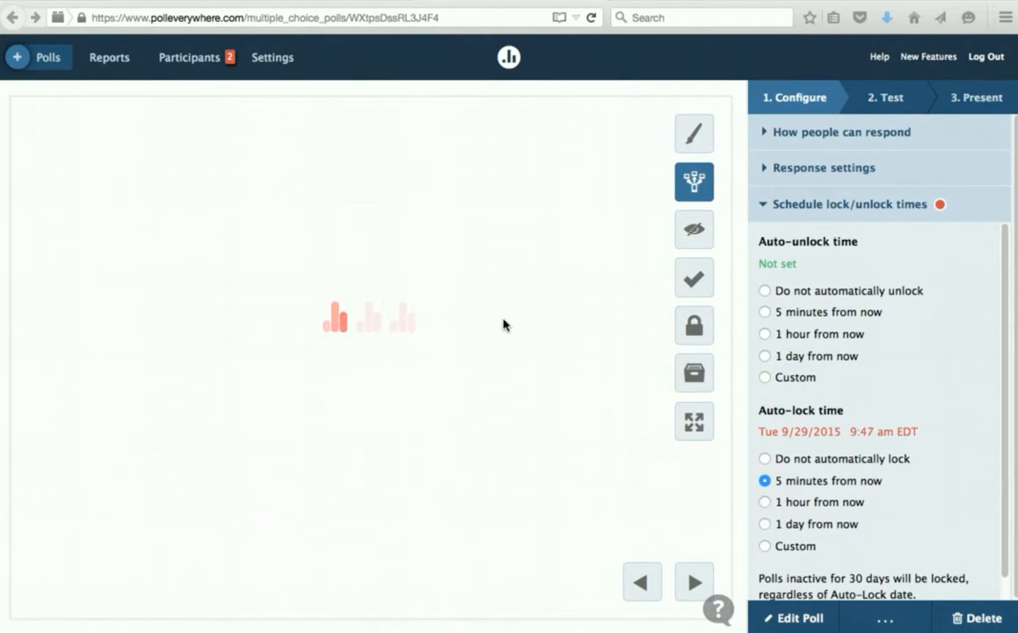
- Vote True on Week 2 Participation from the participant's Opera page, then return to Poll Everywhere's Reports list
mouse_move(575, 626)
left_click(479, 621)
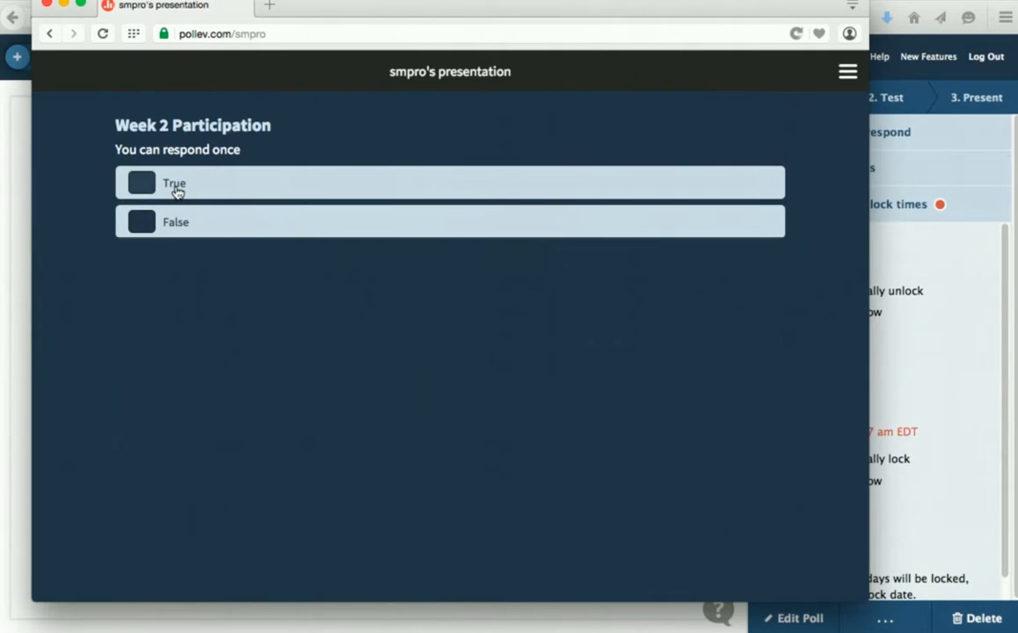
left_click(175, 186)
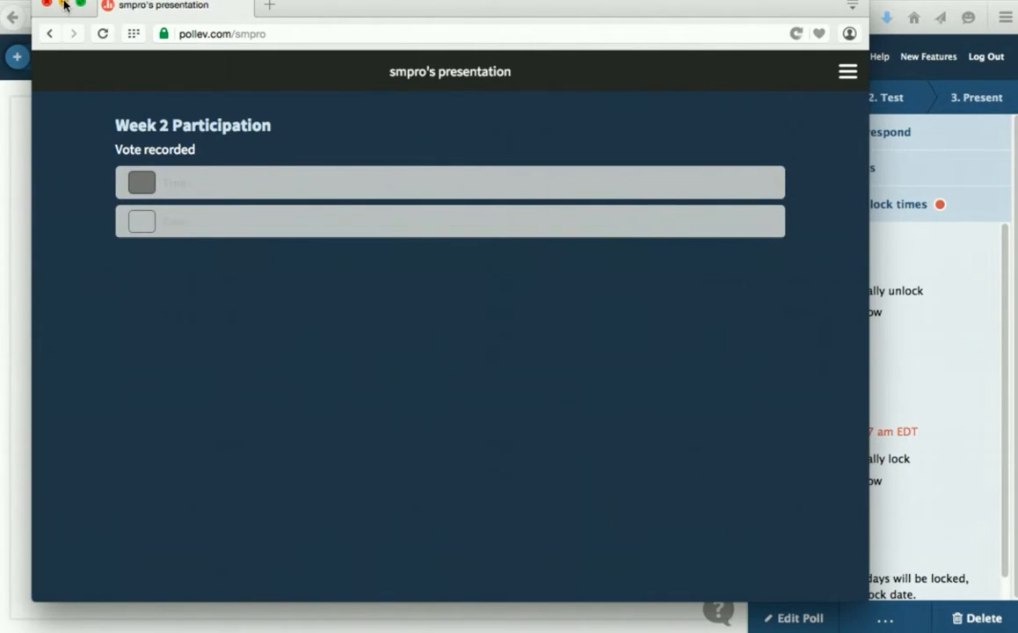
left_click(64, 4)
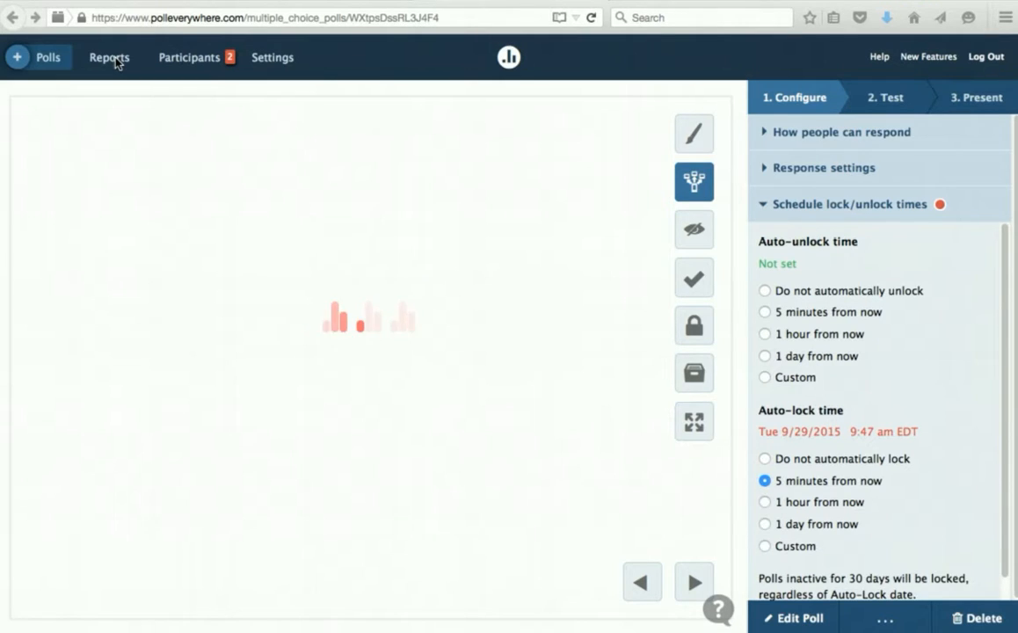
left_click(116, 61)
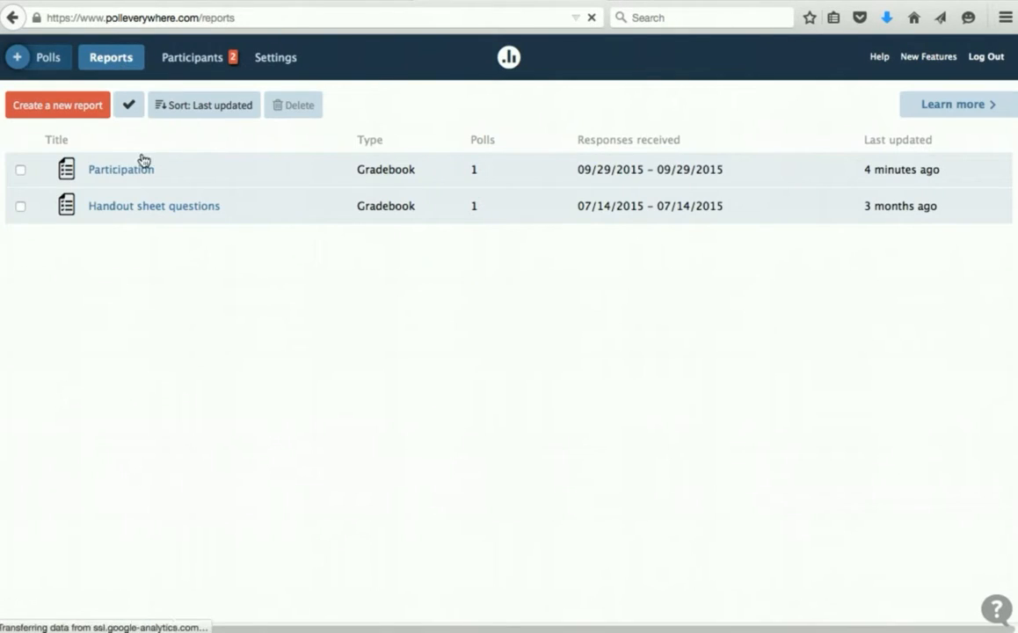
- Add the Week 2 Participation poll to the Participation report's polls and update the report
left_click(121, 171)
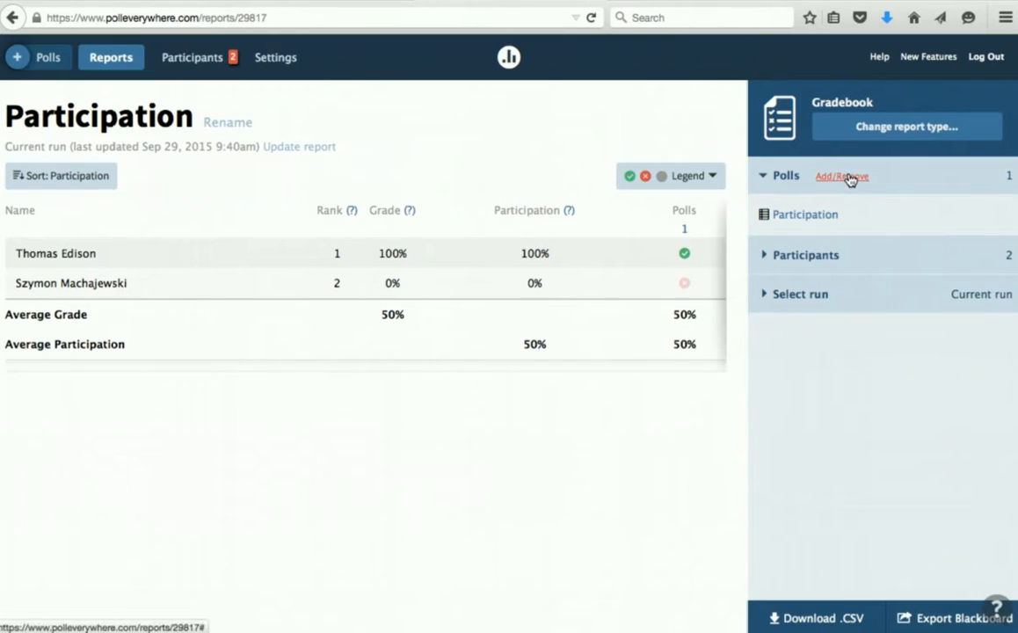
left_click(846, 176)
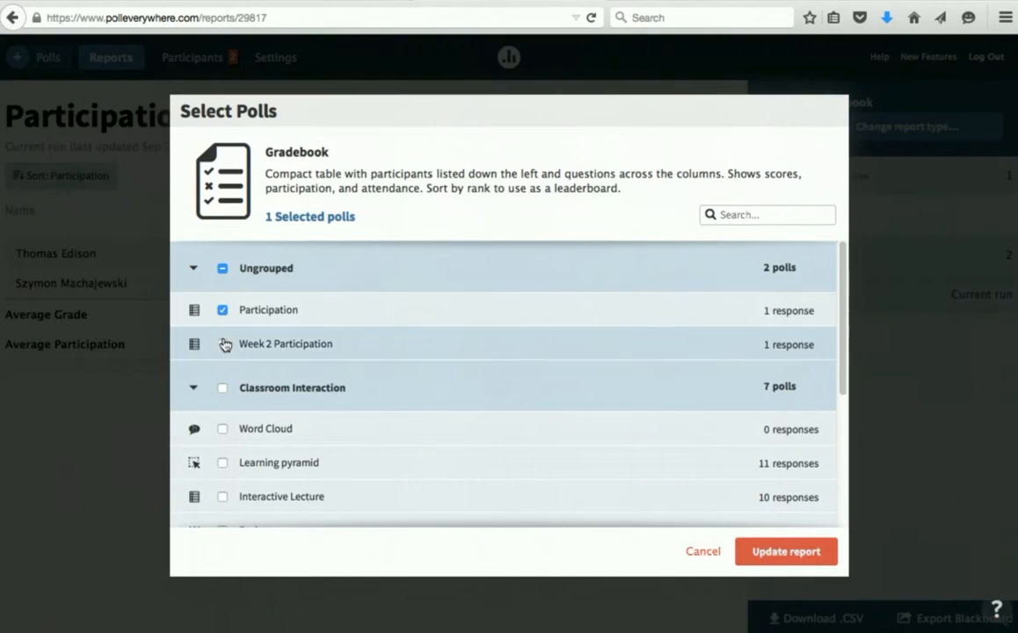
left_click(223, 345)
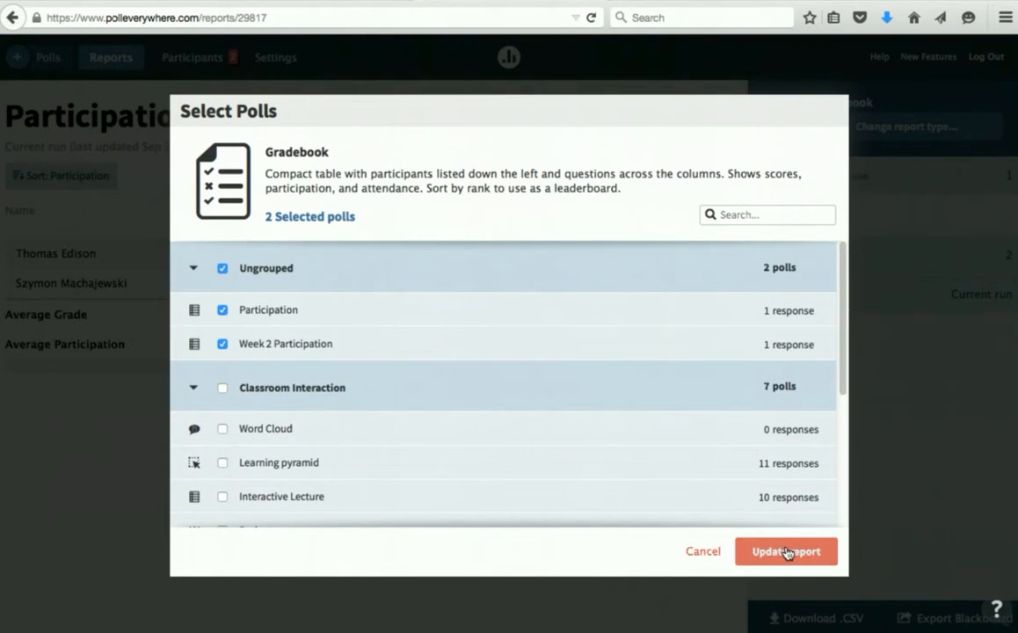
left_click(786, 551)
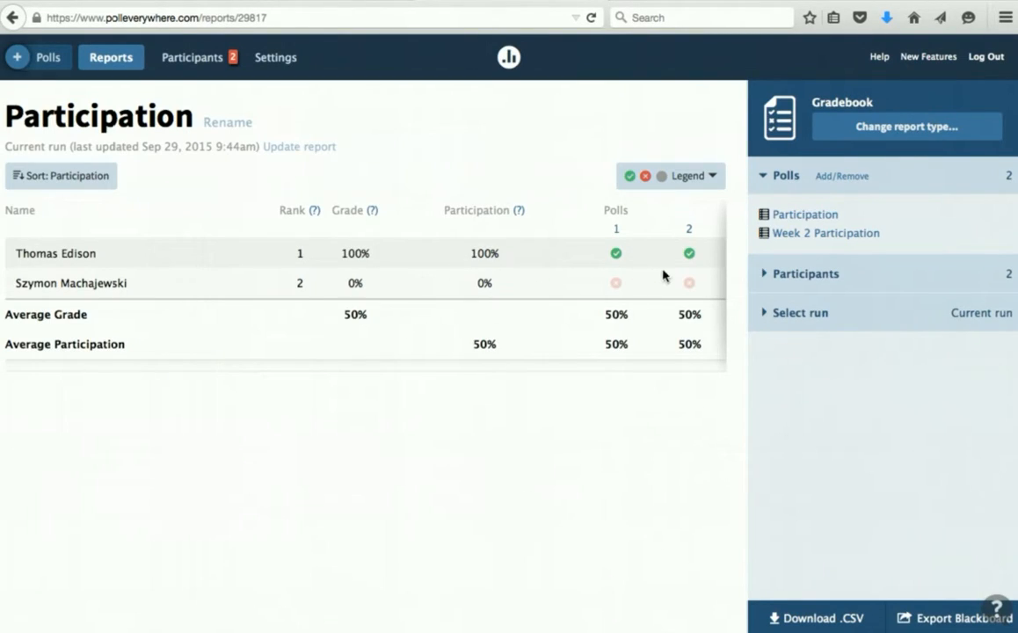
- Re-export the updated report to Intro to Computing CIS150, overwriting the existing Blackboard grade column
left_click(949, 621)
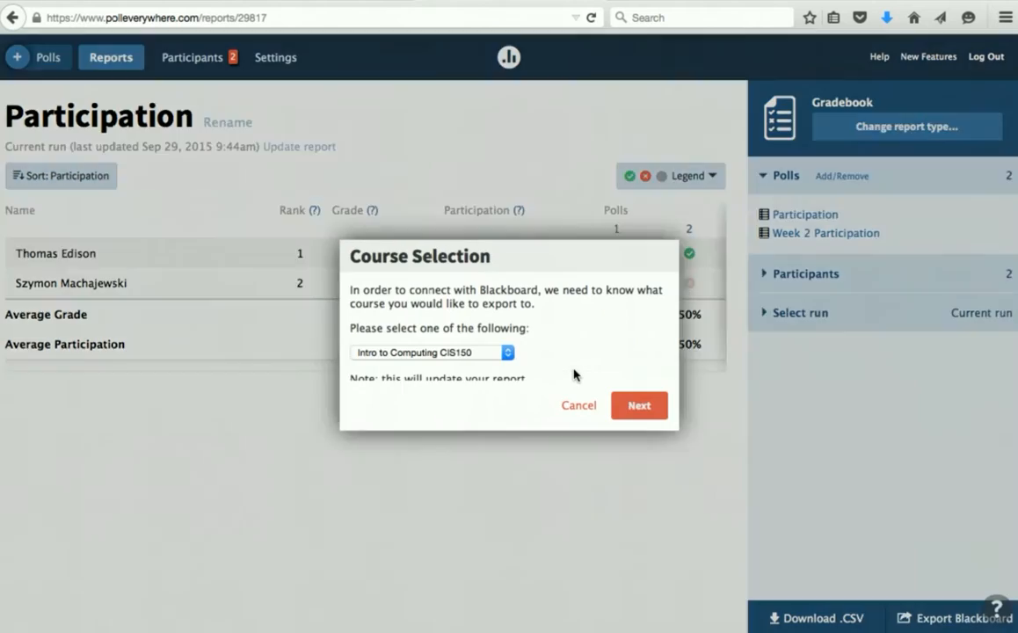
left_click(641, 405)
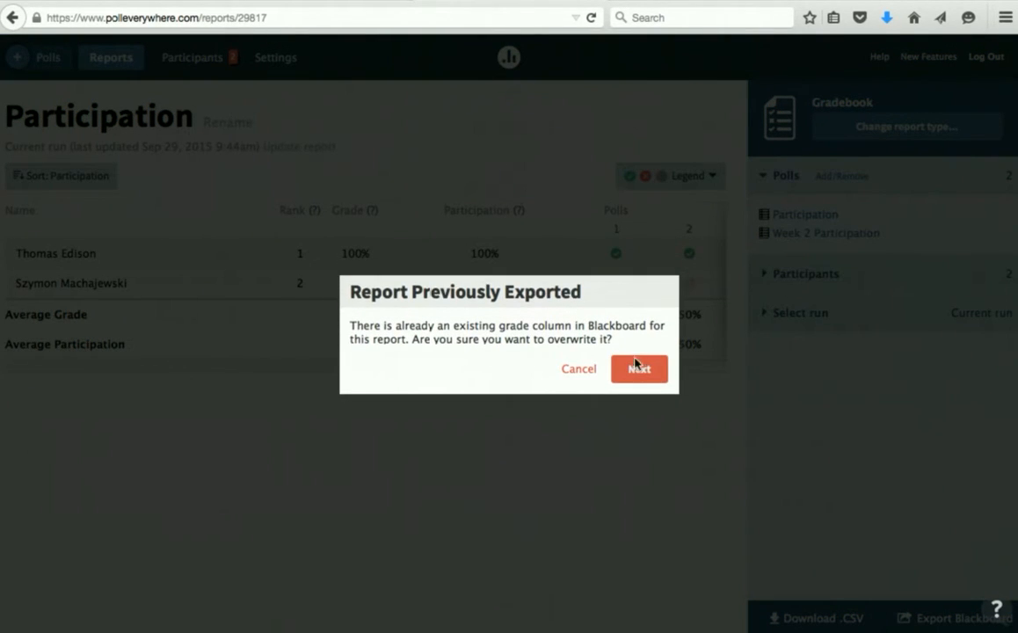
left_click(647, 372)
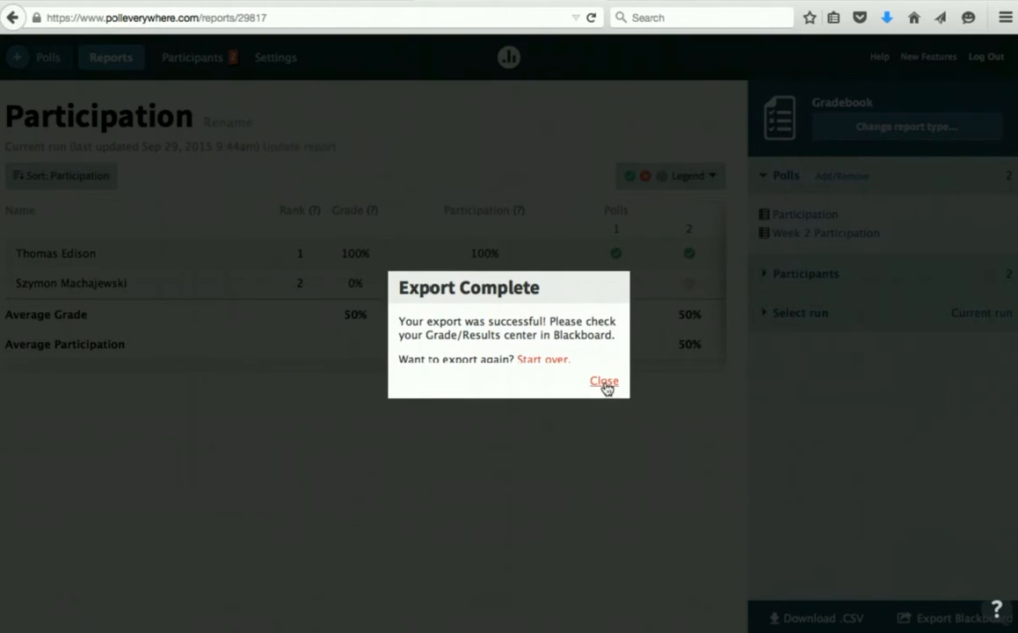
left_click(604, 382)
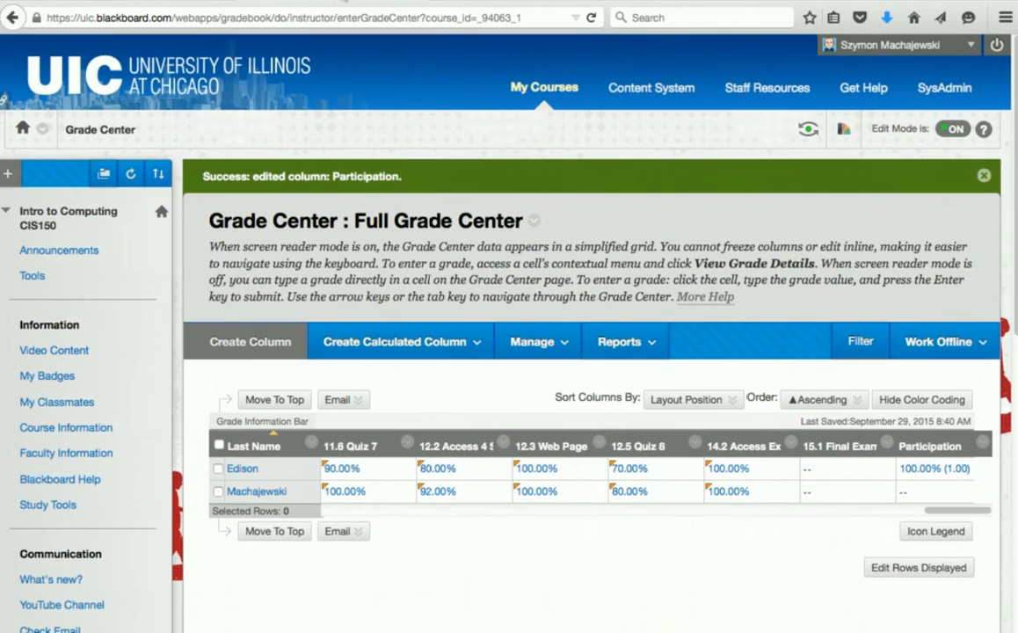
- Reopen the Grade Center from the Control Panel to see Participation now at 2.00
scroll(183, 417, "down", 10)
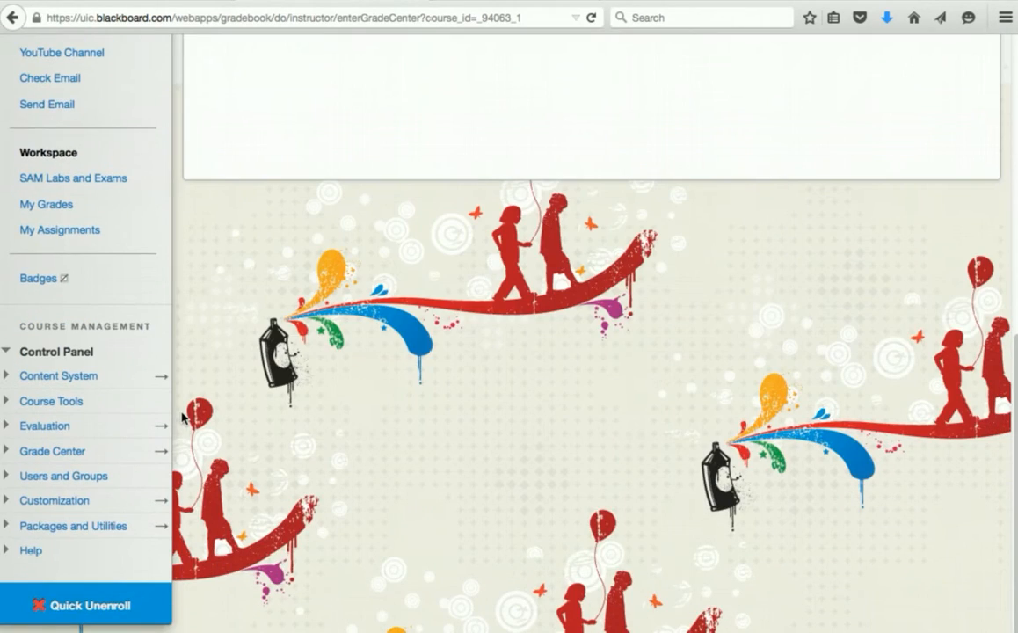
left_click(157, 451)
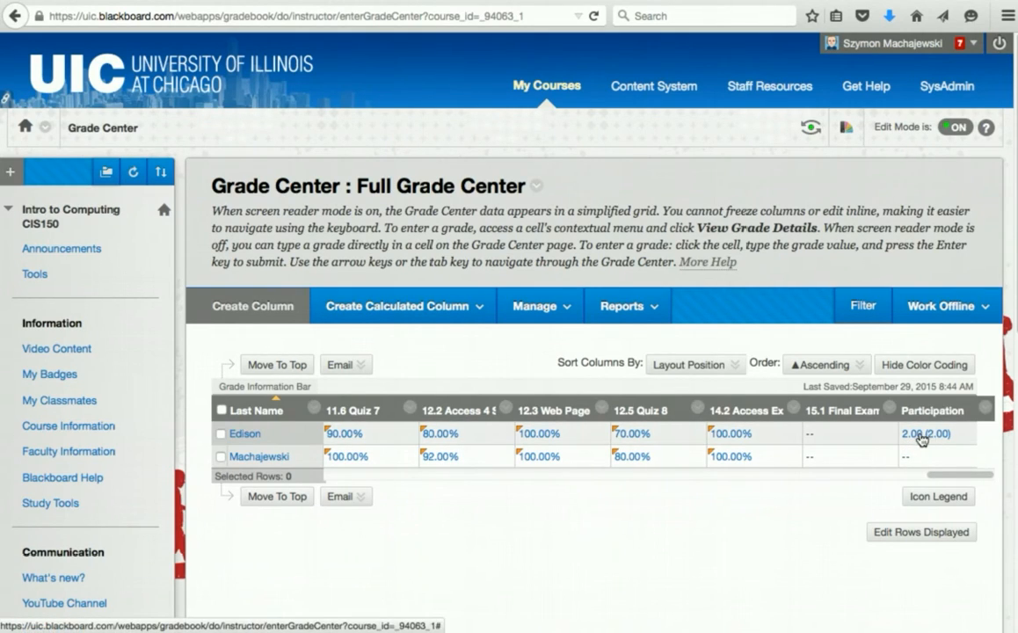
- Edit the Participation column: Primary Display Percentage, Secondary Display Score, and submit the change
left_click(985, 406)
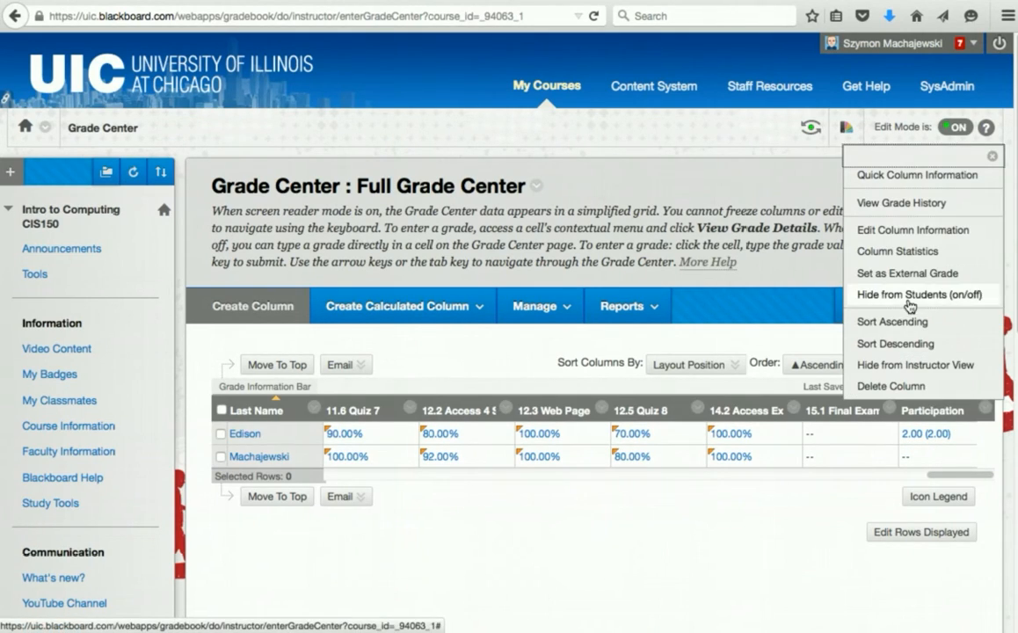
left_click(916, 231)
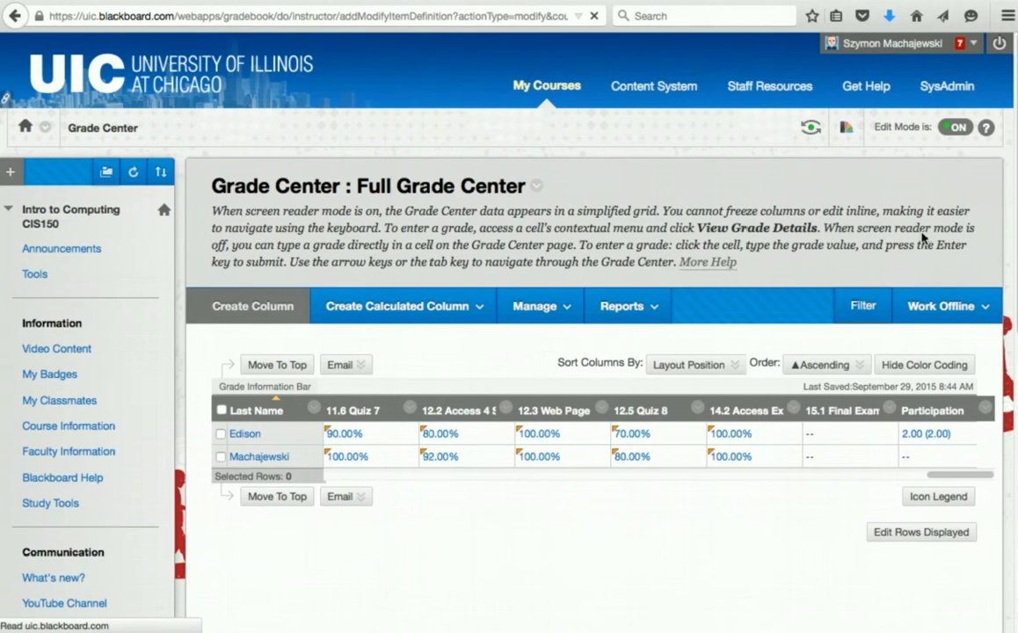
scroll(642, 402, "down", 1)
scroll(642, 402, "down", 5)
left_click(455, 339)
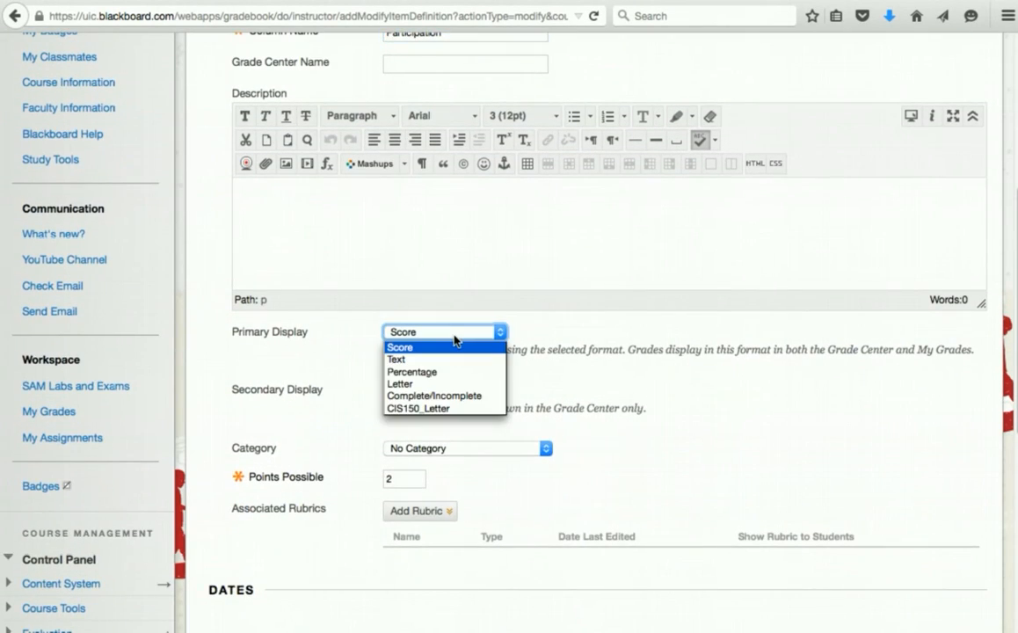
left_click(455, 372)
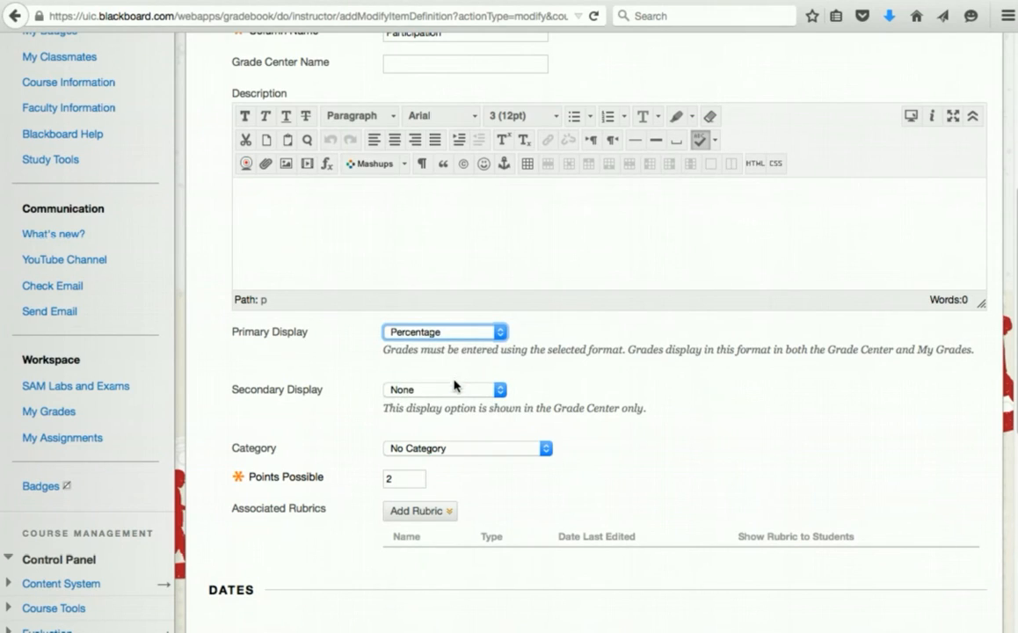
left_click(455, 392)
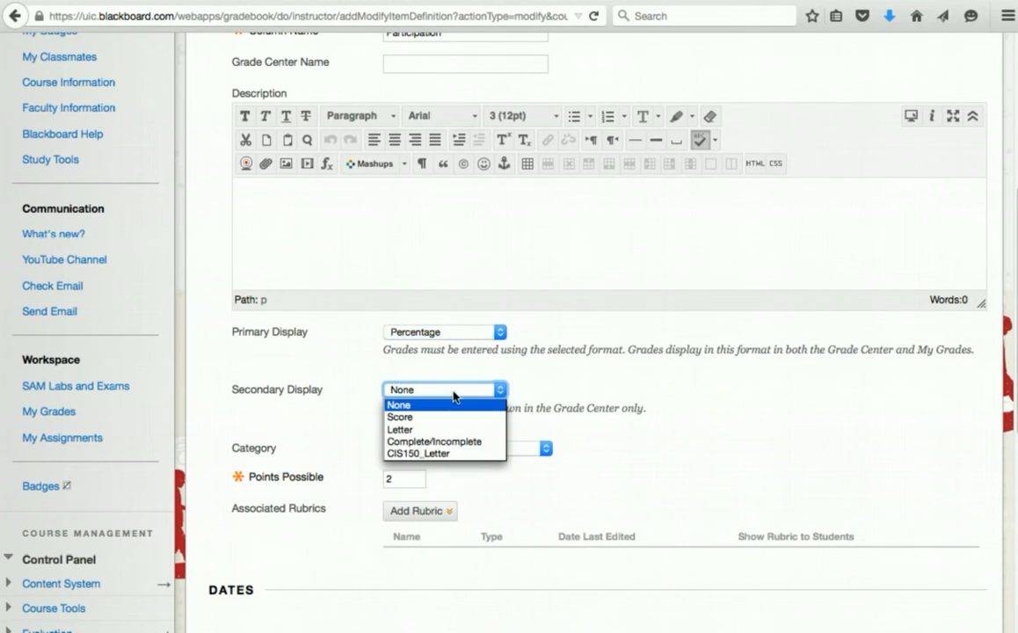
left_click(455, 417)
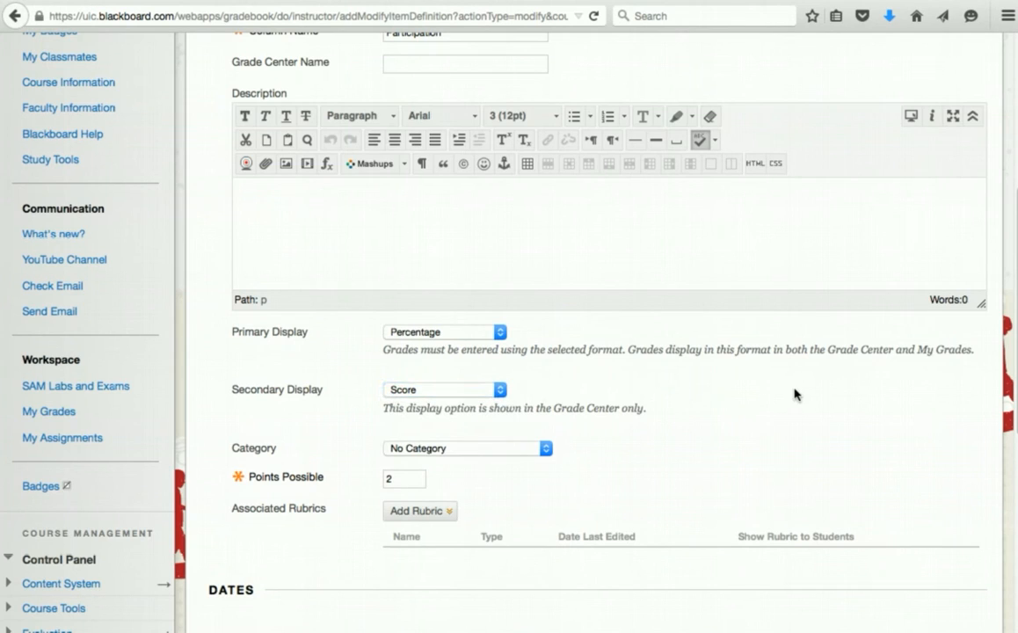
scroll(794, 393, "up", 5)
left_click(935, 297)
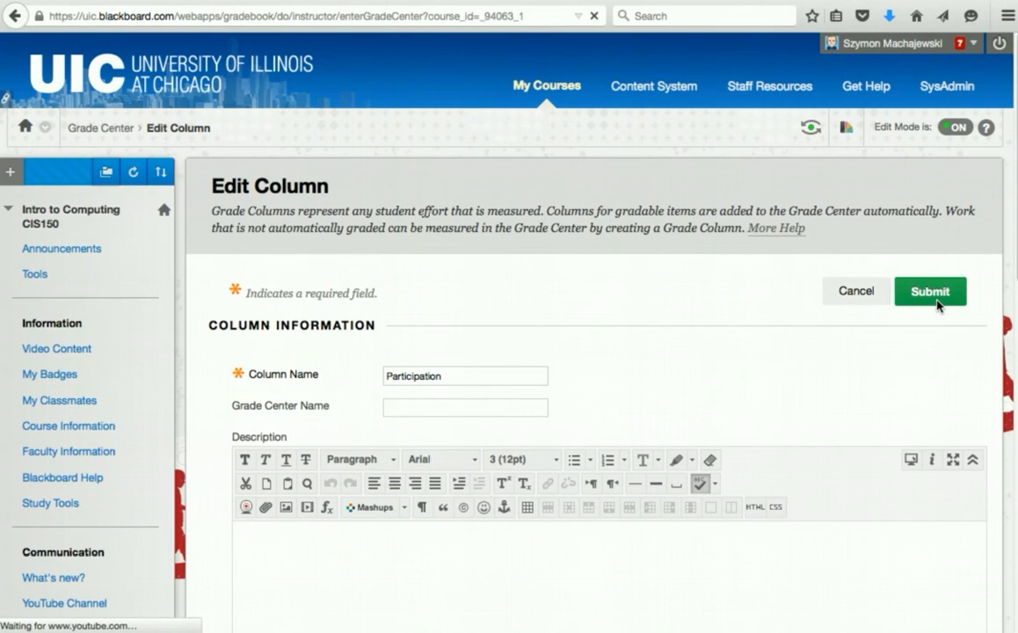